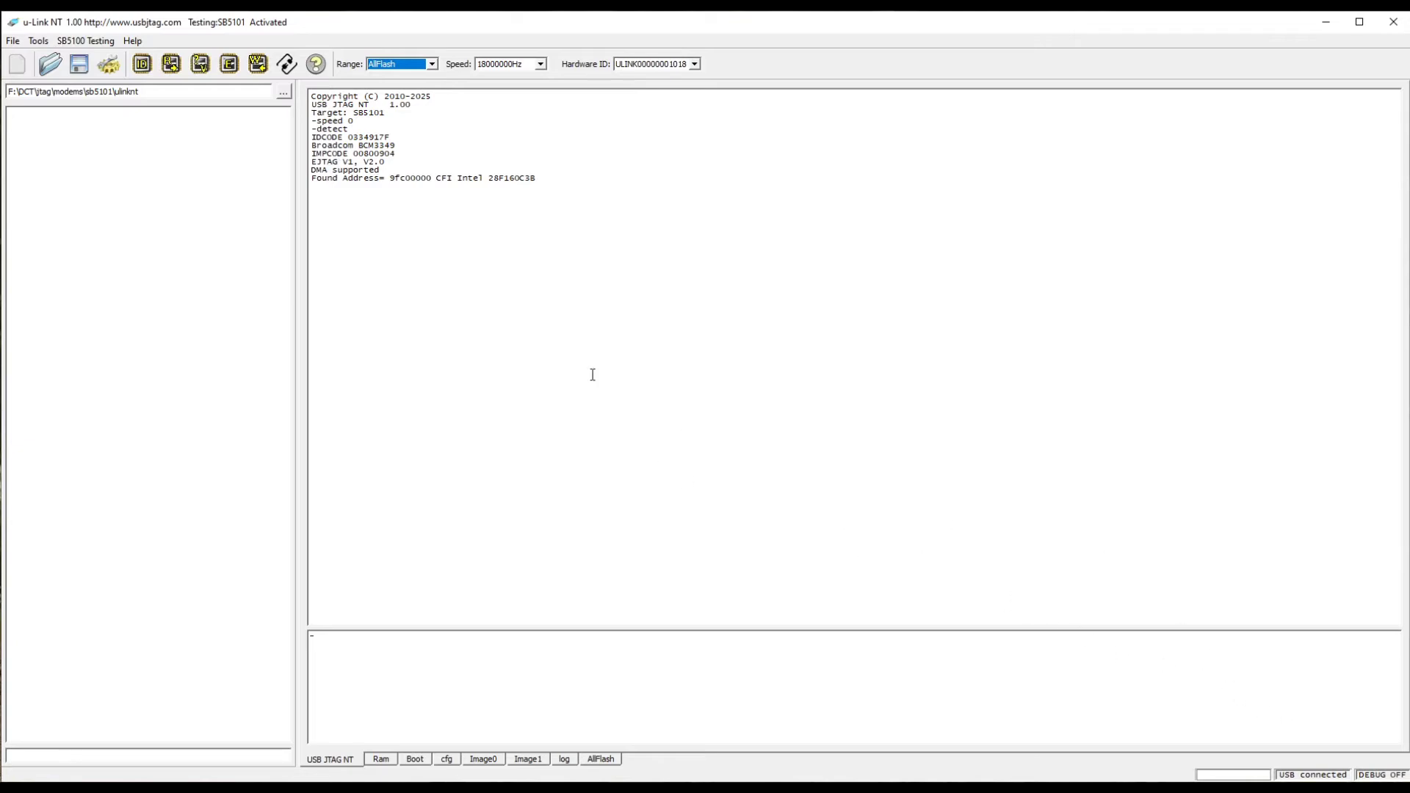
Read the AllFlash range from the SB5101 chip and run the PROGRAM command
click(172, 66)
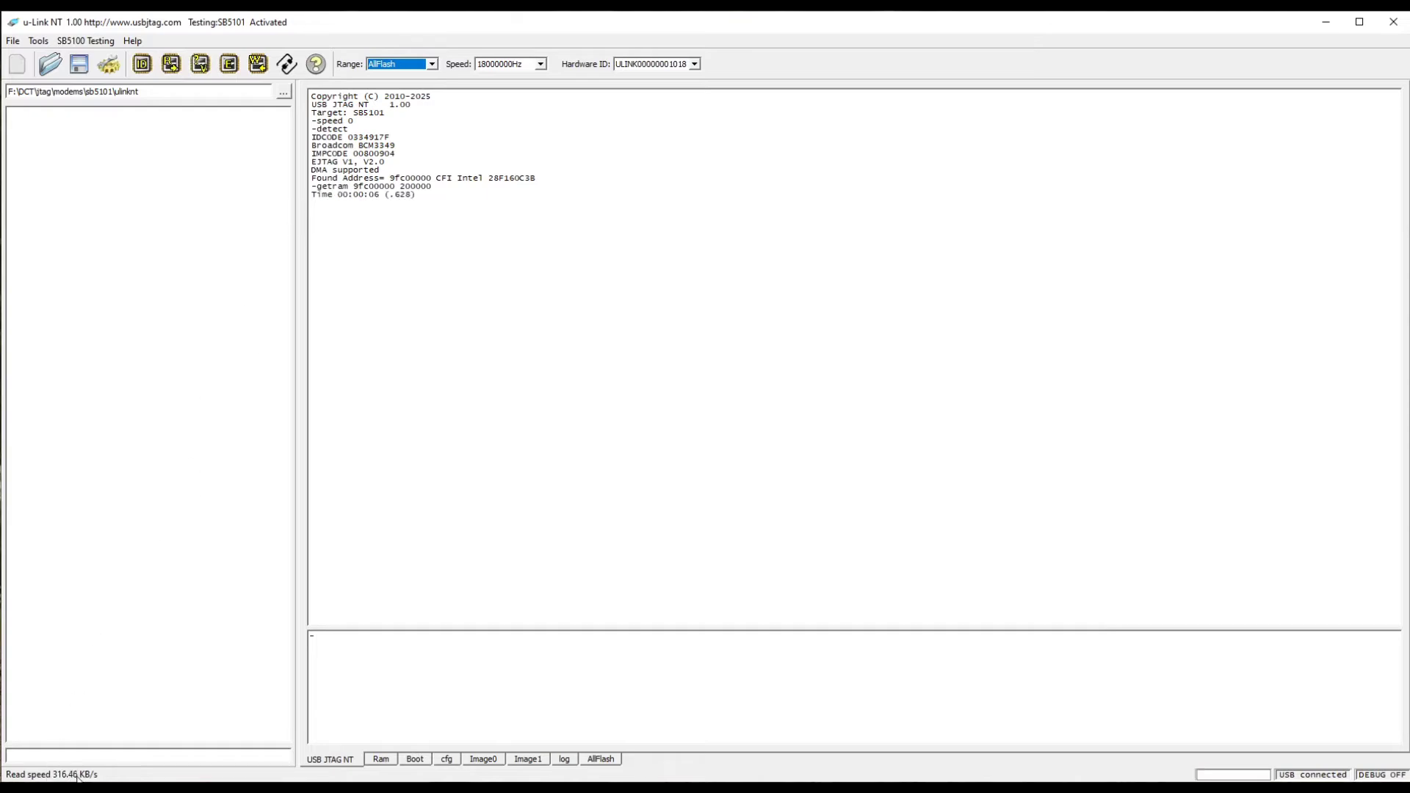
click(360, 672)
text(-pr)
key(Tab)
key(Return)
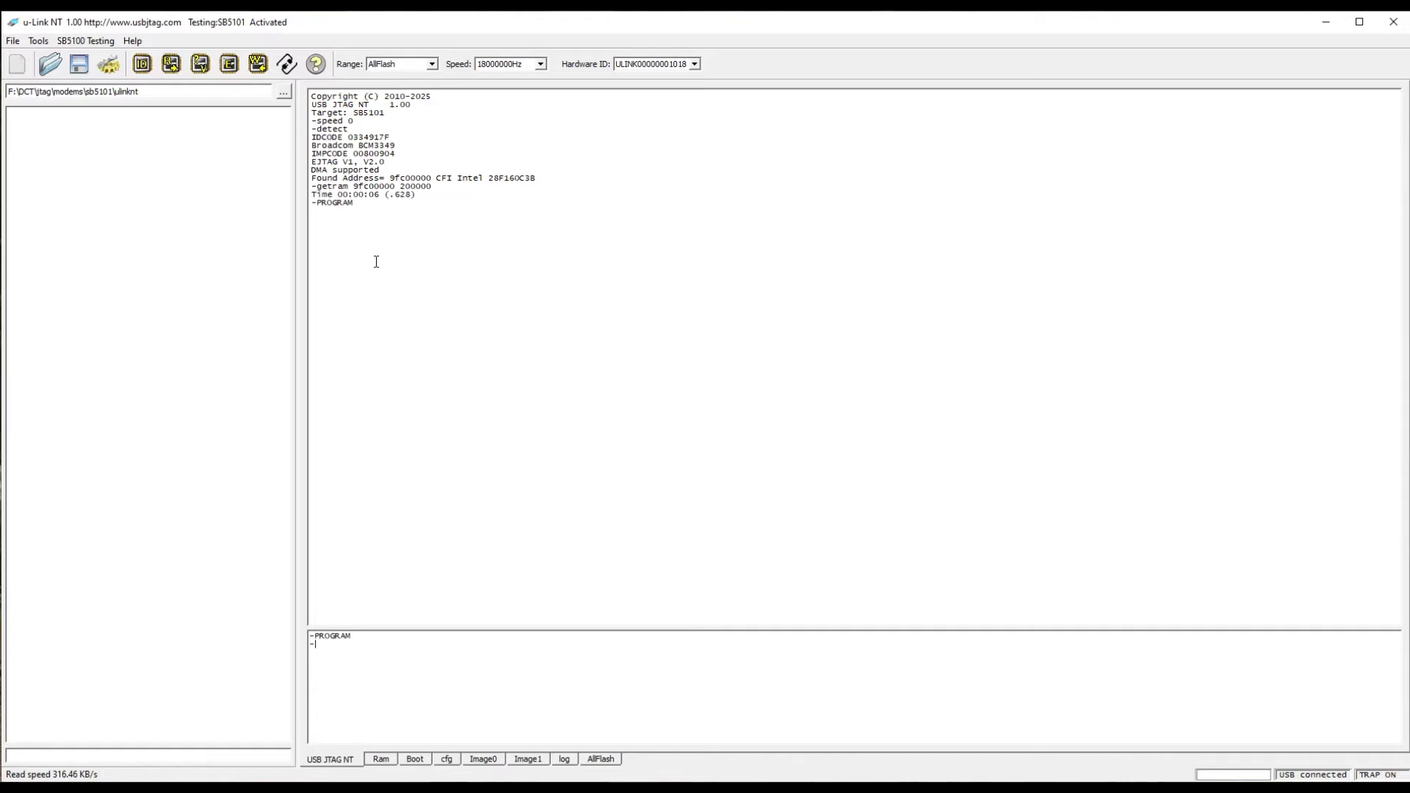
Examine the data read into the Boot, cfg, Image0, Image1 and AllFlash ranges
click(412, 760)
click(450, 762)
click(481, 764)
click(526, 760)
click(600, 760)
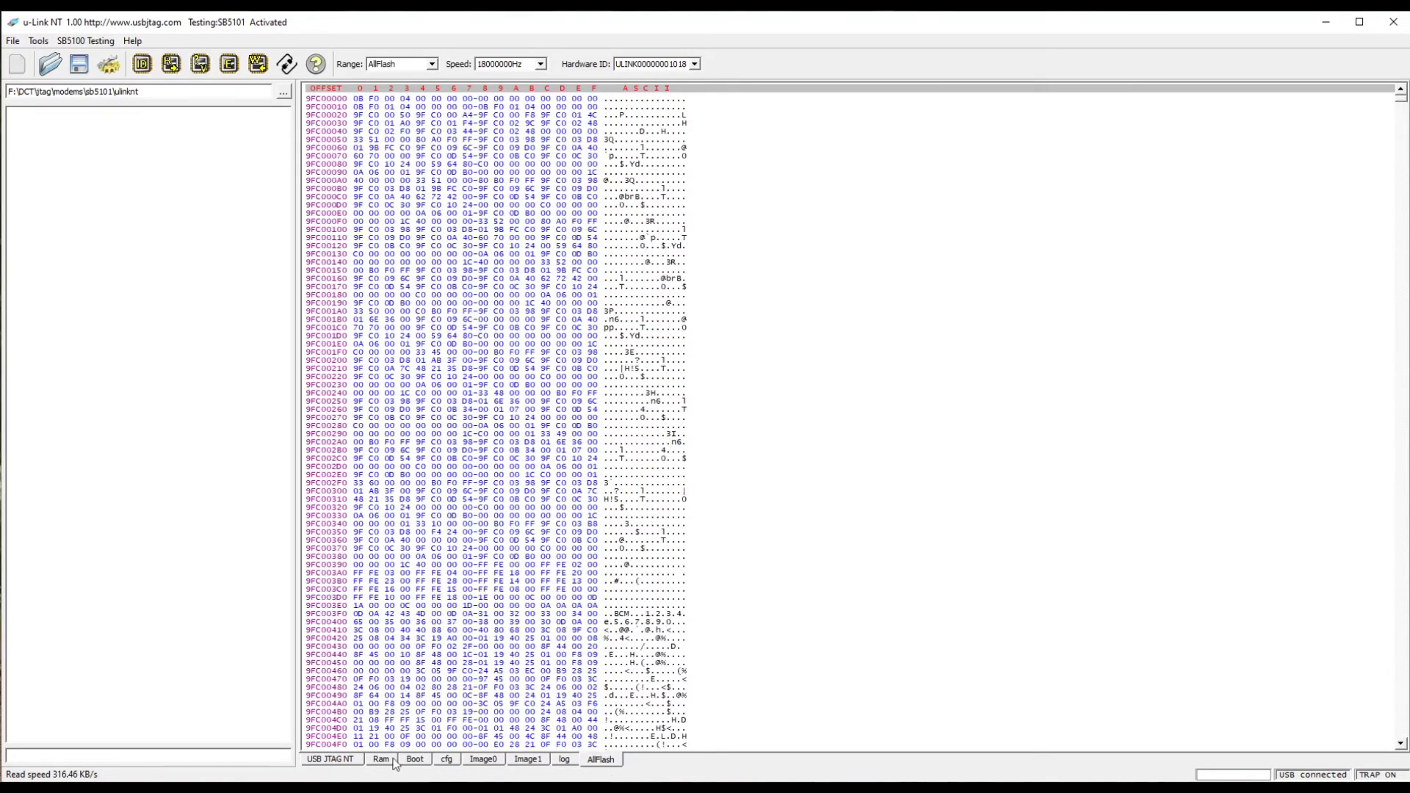
click(332, 760)
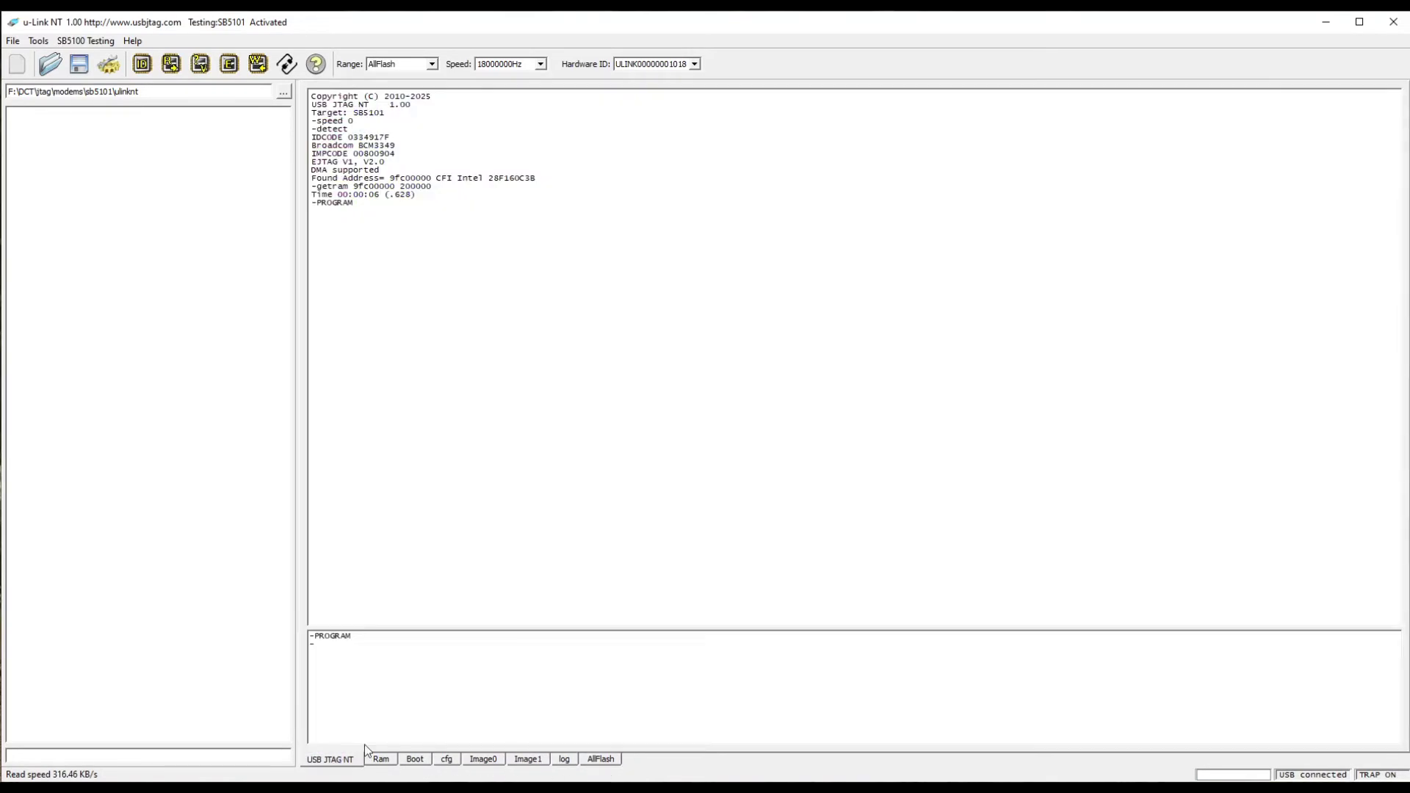
Verify the AllFlash data against the chip and save it as 9fc00000.bin in the ulinknt folder
click(205, 66)
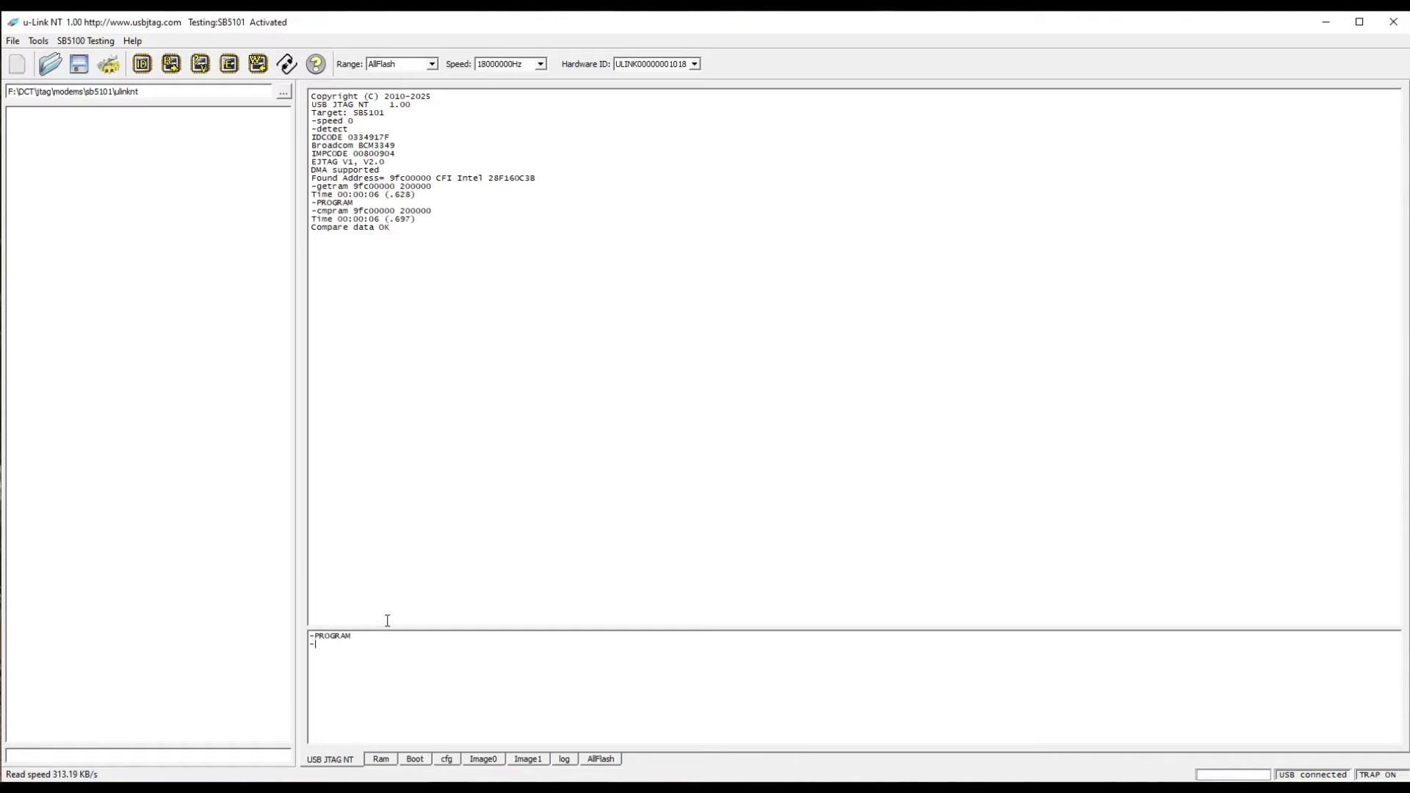
click(76, 66)
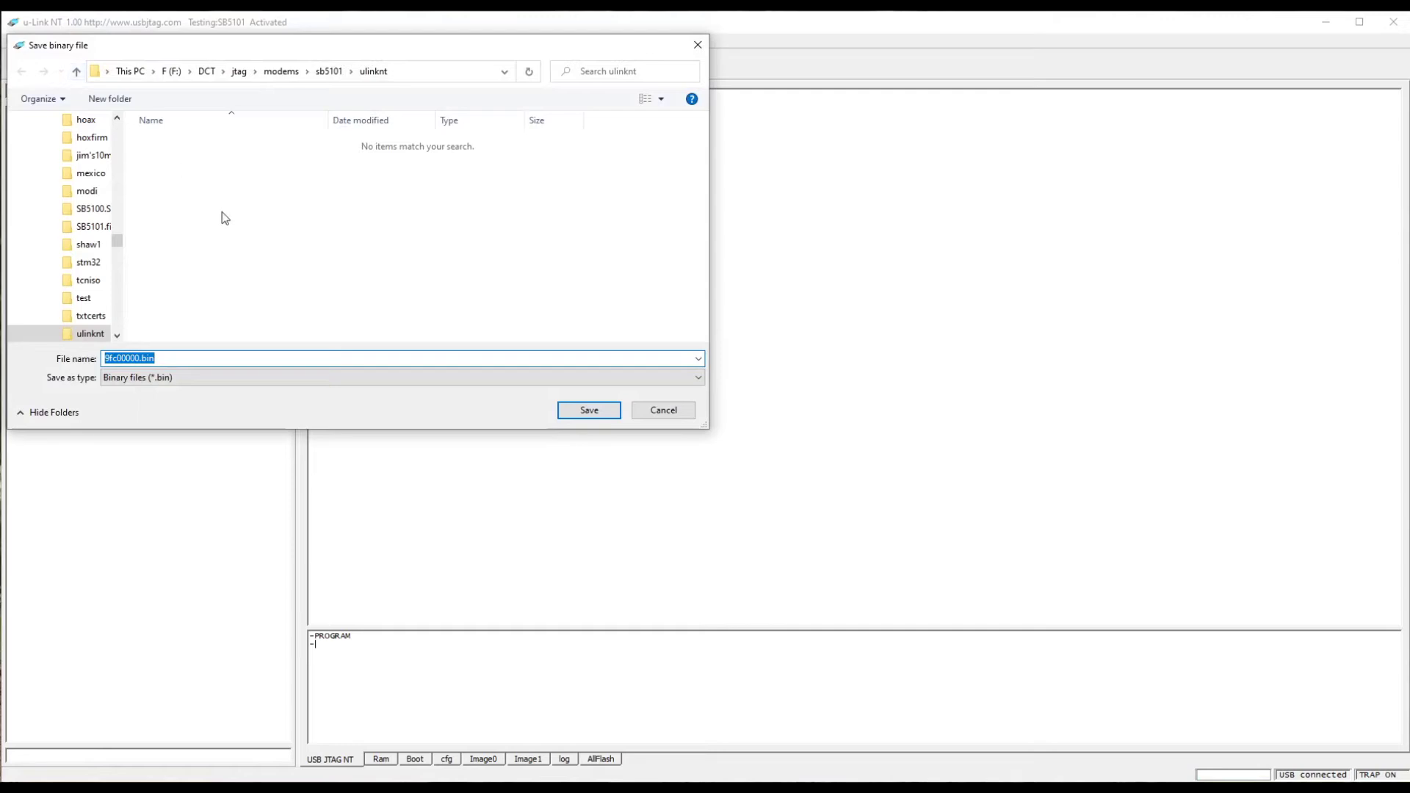
click(602, 416)
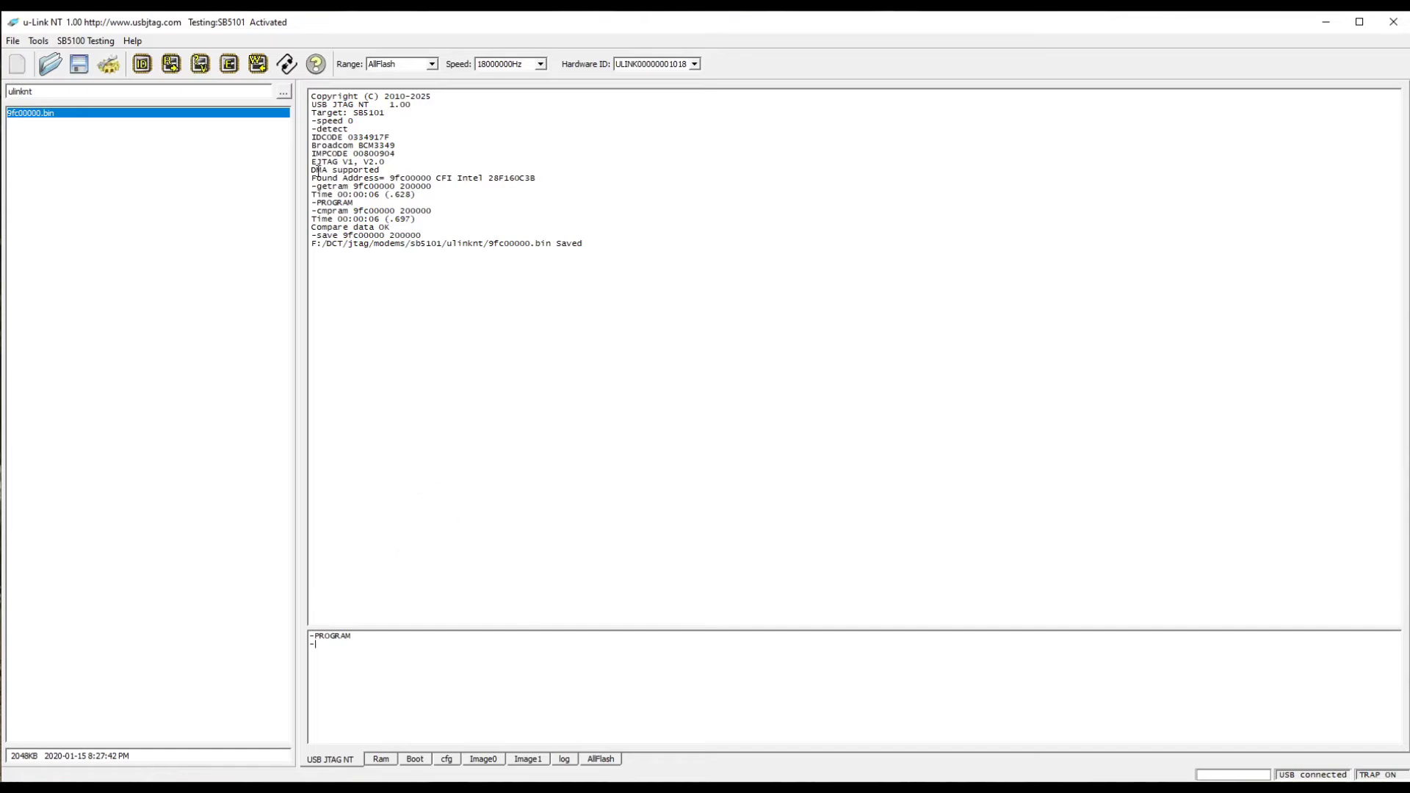
Erase the chip's AllFlash range and compare the Boot range with the buffered data
click(235, 69)
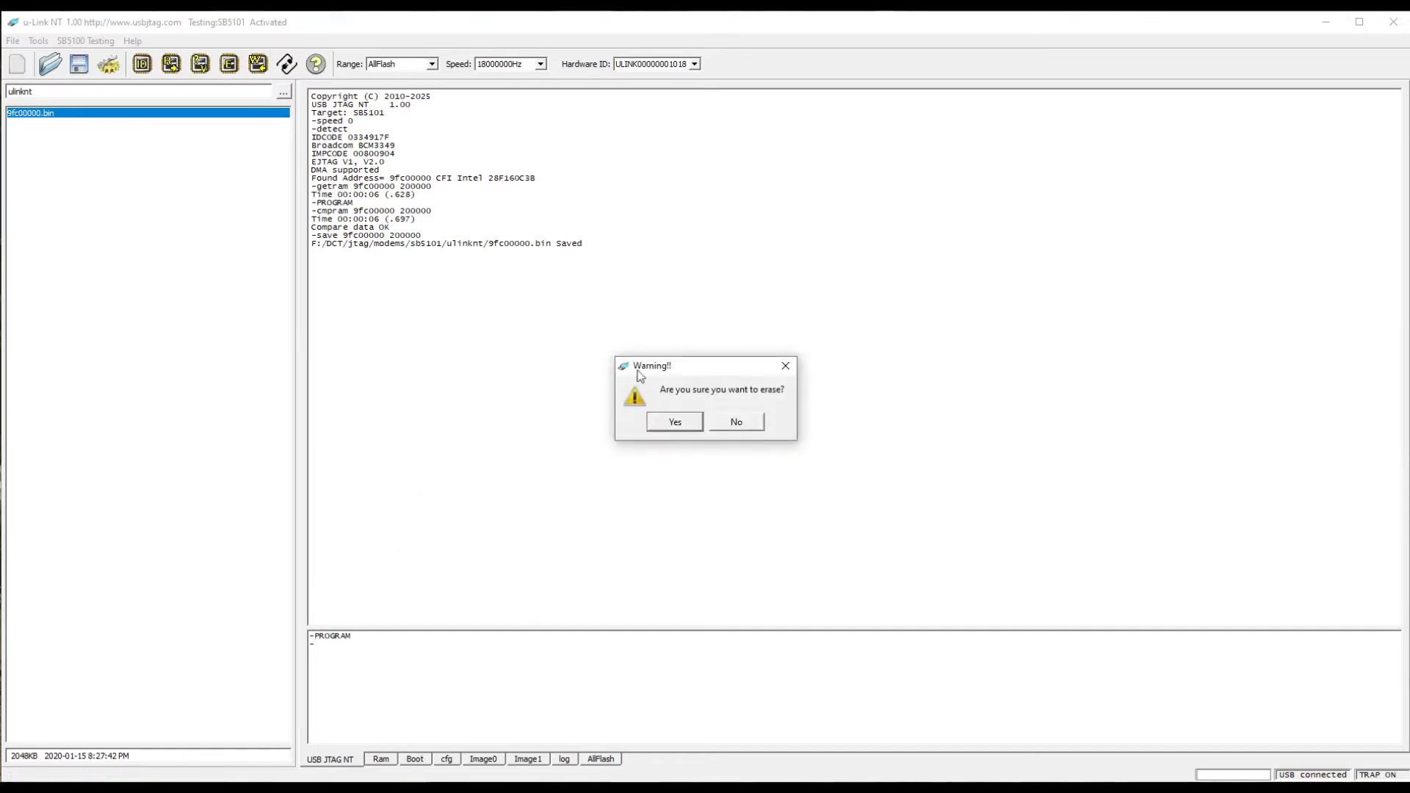
click(673, 426)
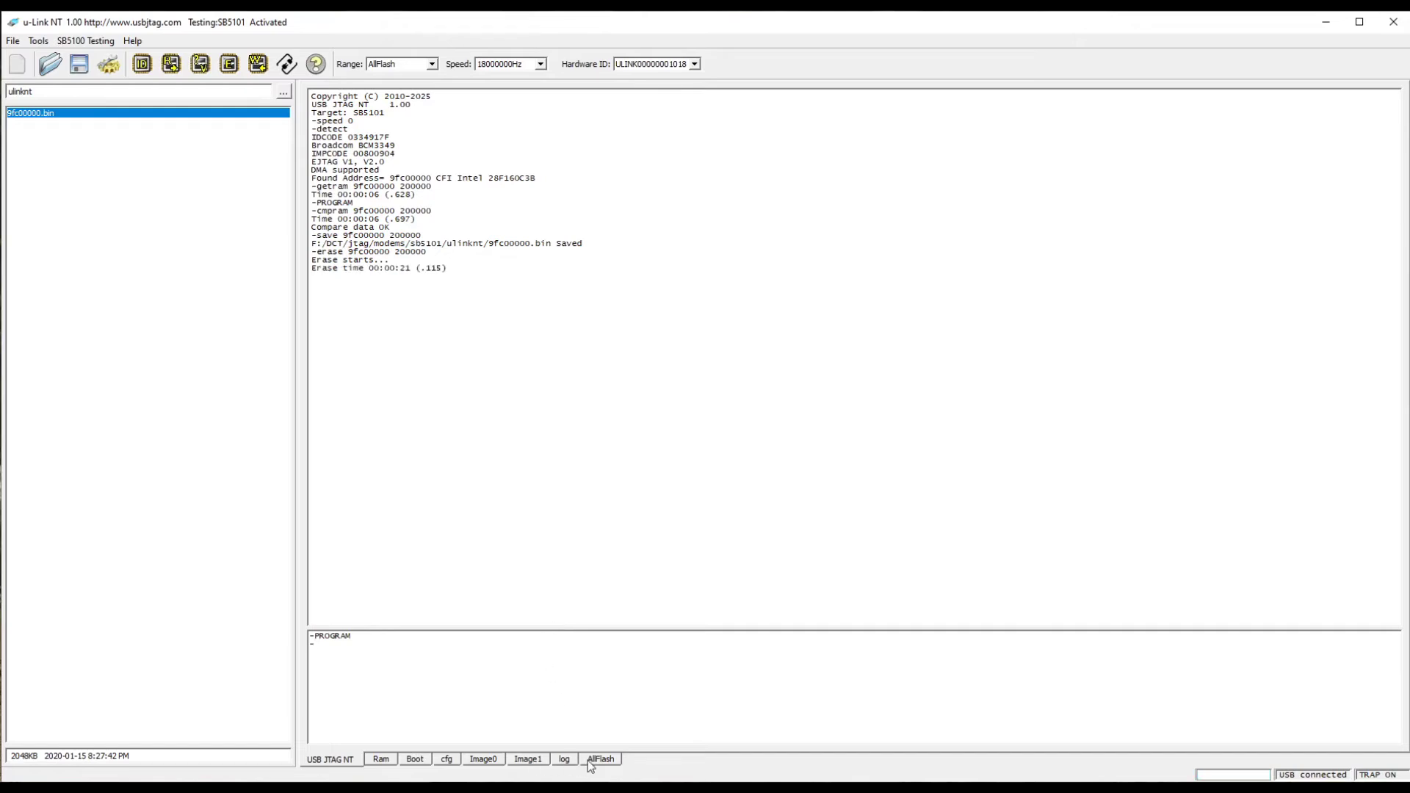
click(420, 759)
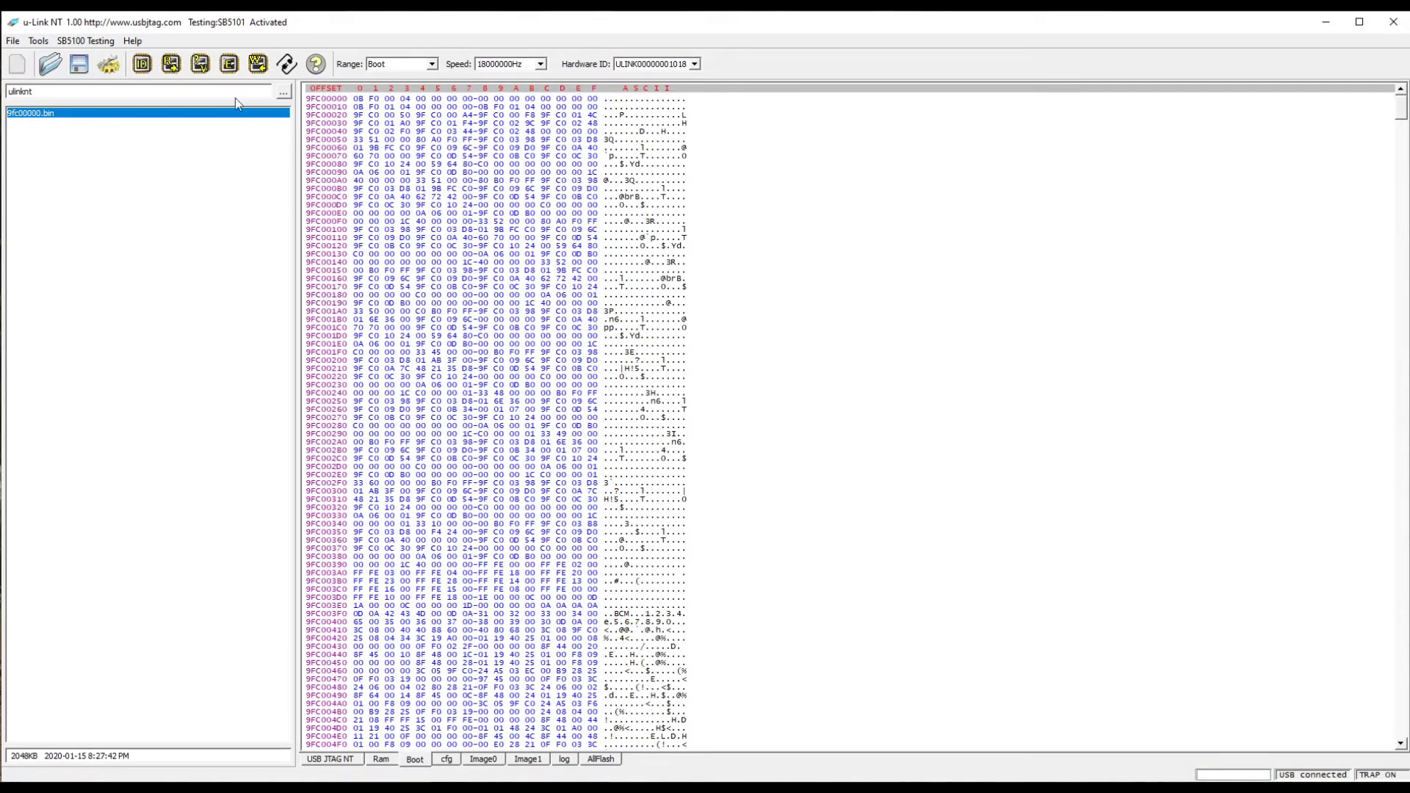
click(323, 762)
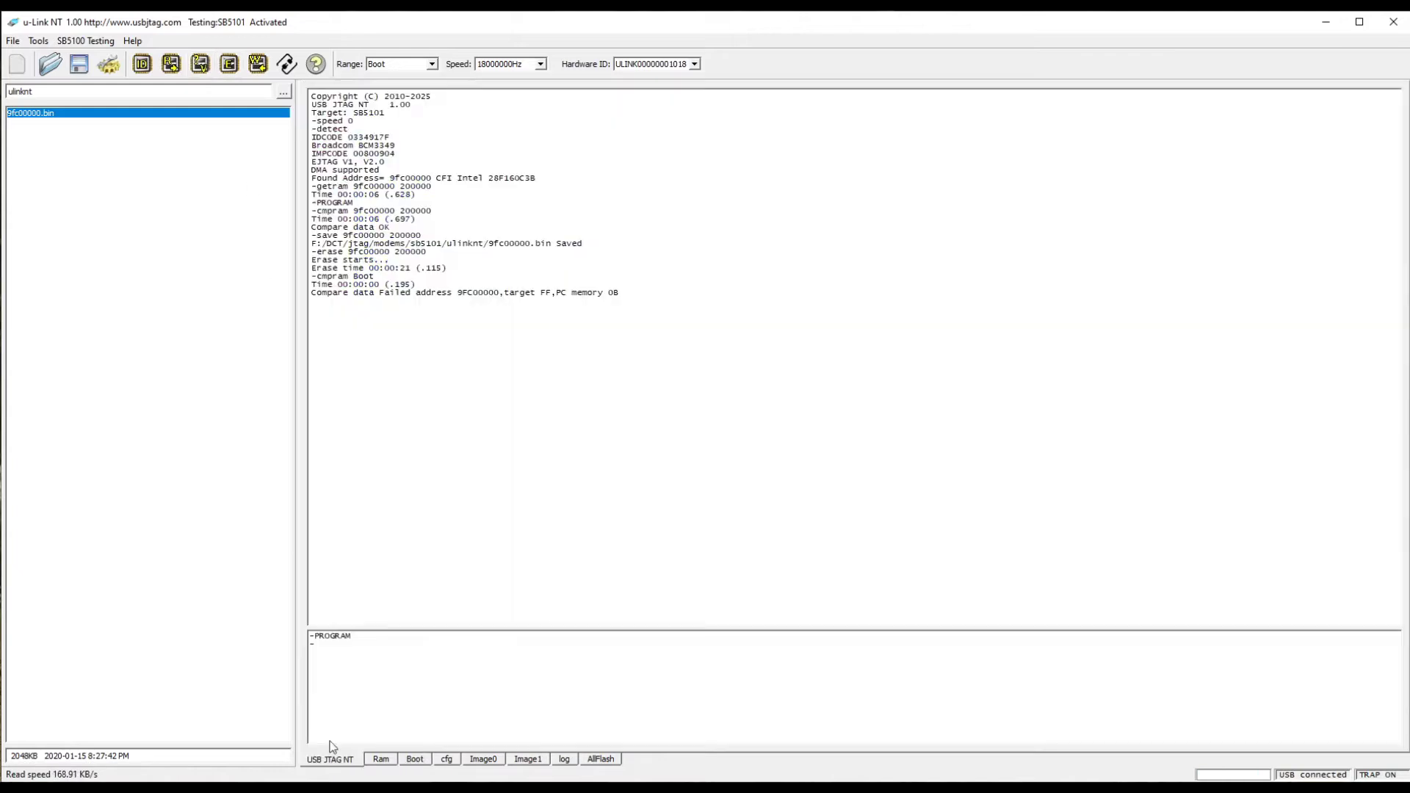
Initialize the AllFlash buffer to blank data and verify the Boot range against the erased chip
click(600, 759)
right_click(496, 440)
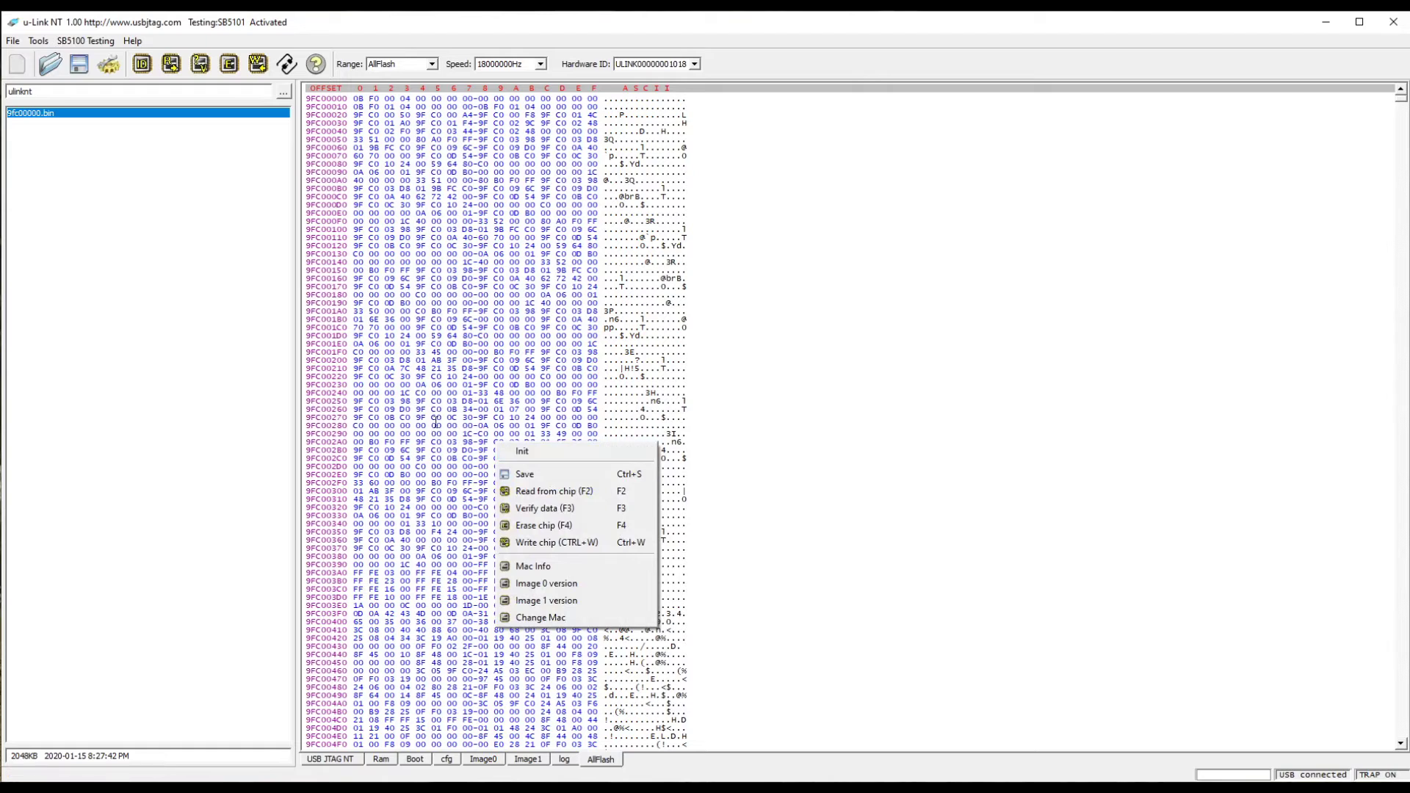
click(518, 451)
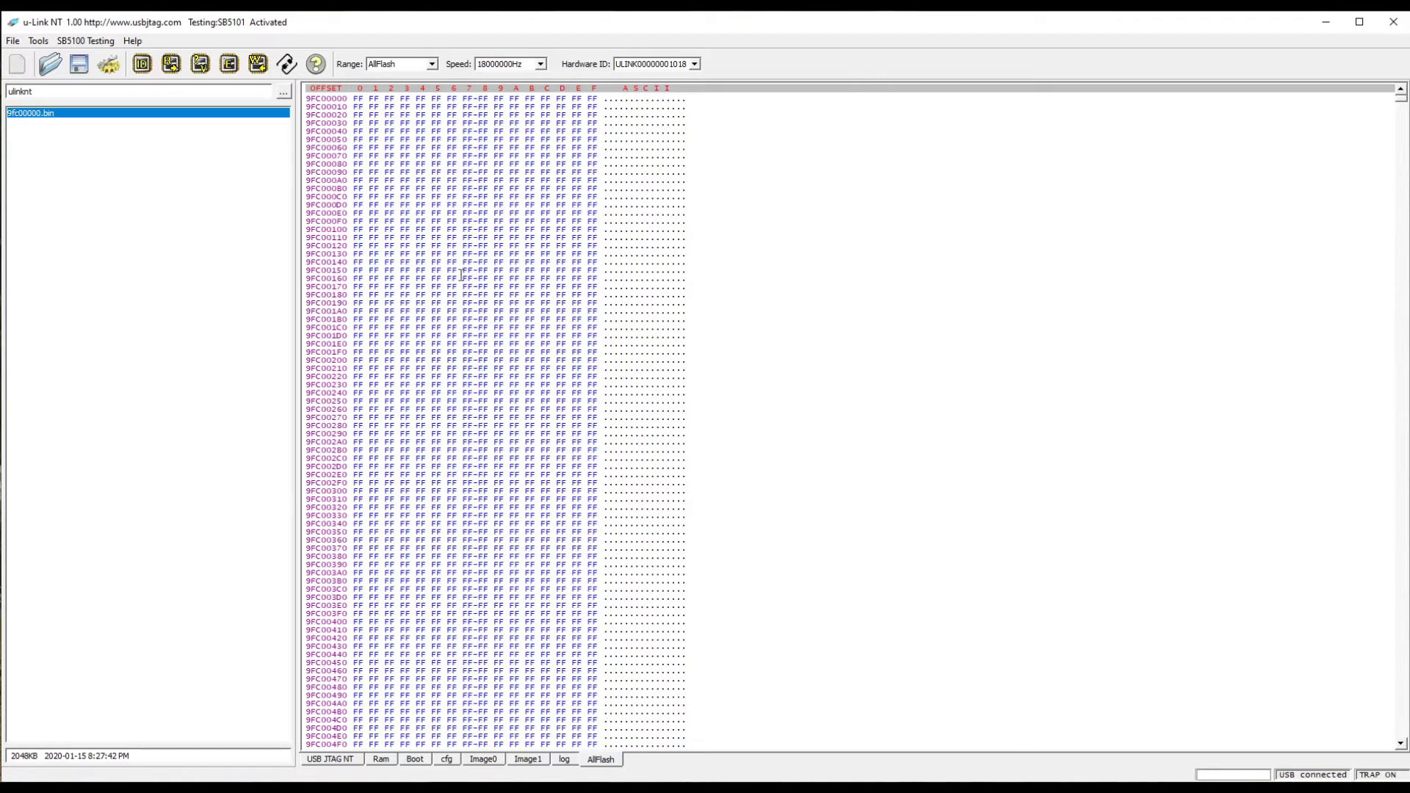
click(337, 760)
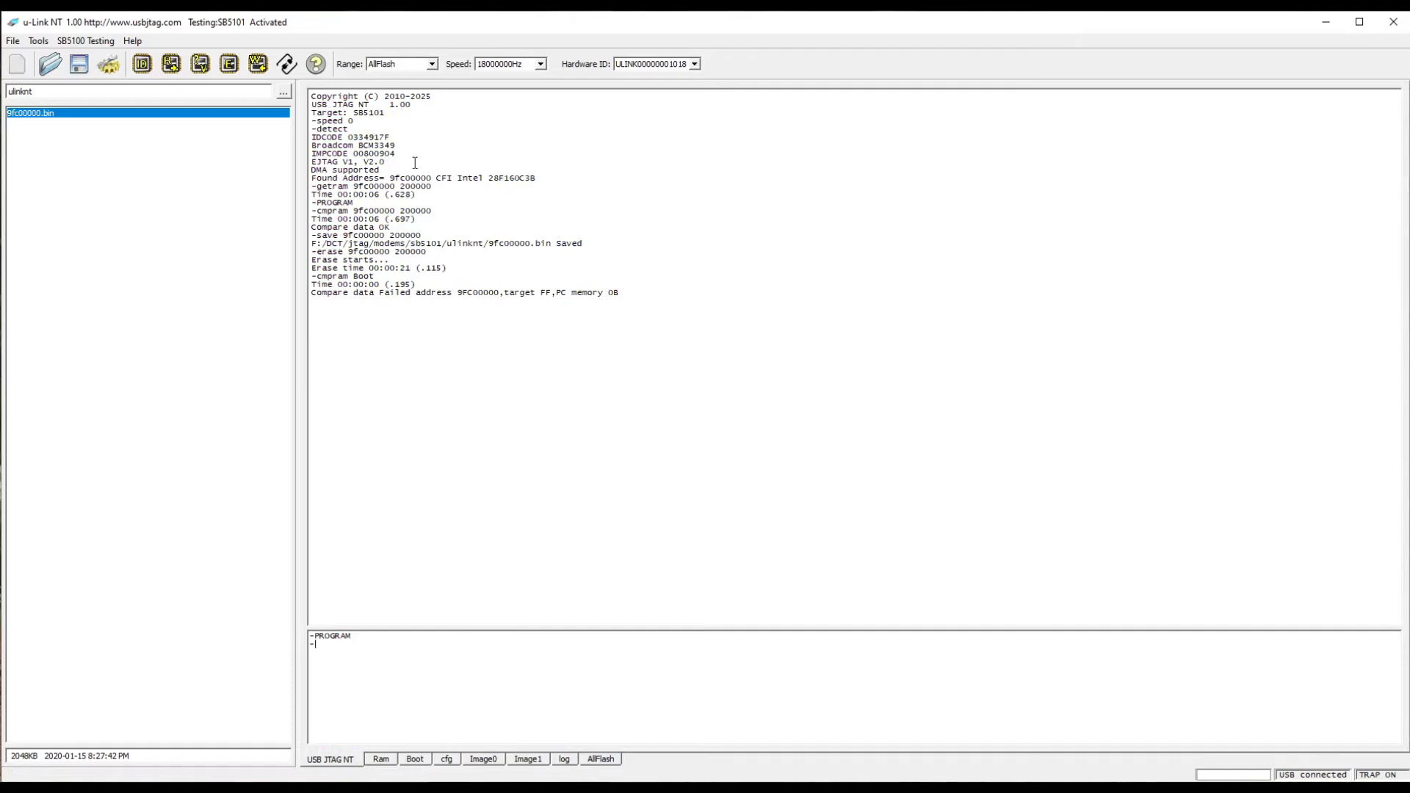
click(411, 64)
click(390, 87)
click(200, 65)
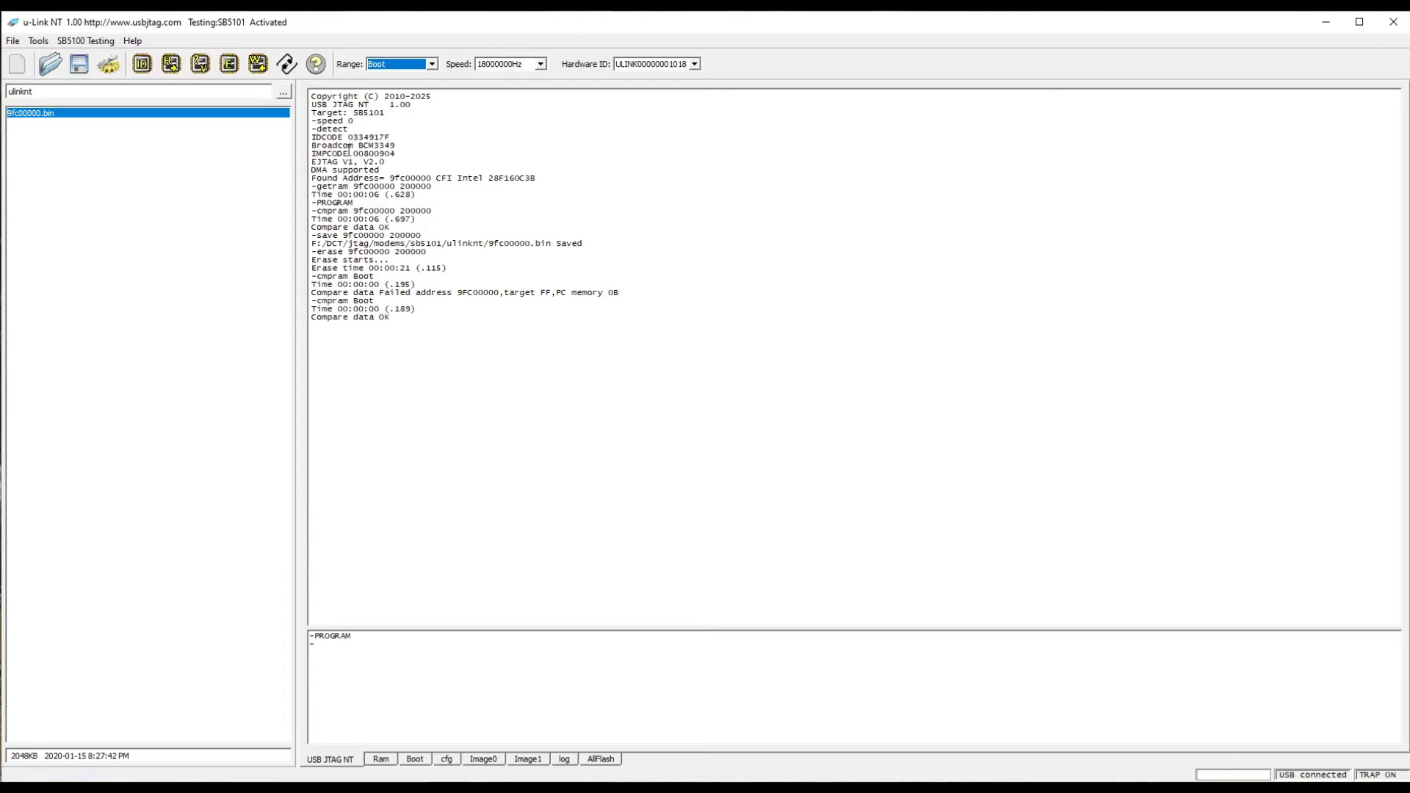
Load 9fc00000.bin into the AllFlash range and check the restored Boot data
click(382, 65)
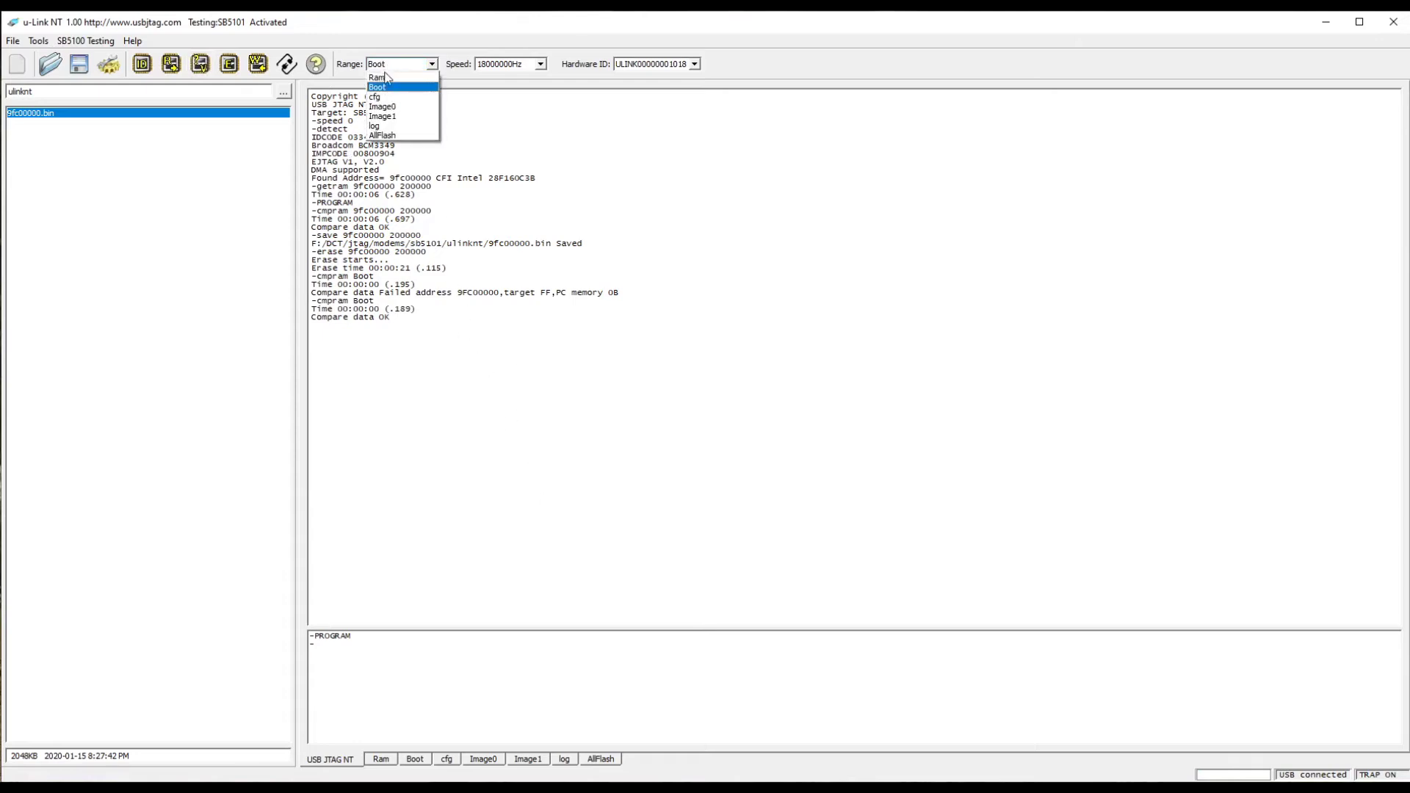
click(390, 137)
double_click(161, 114)
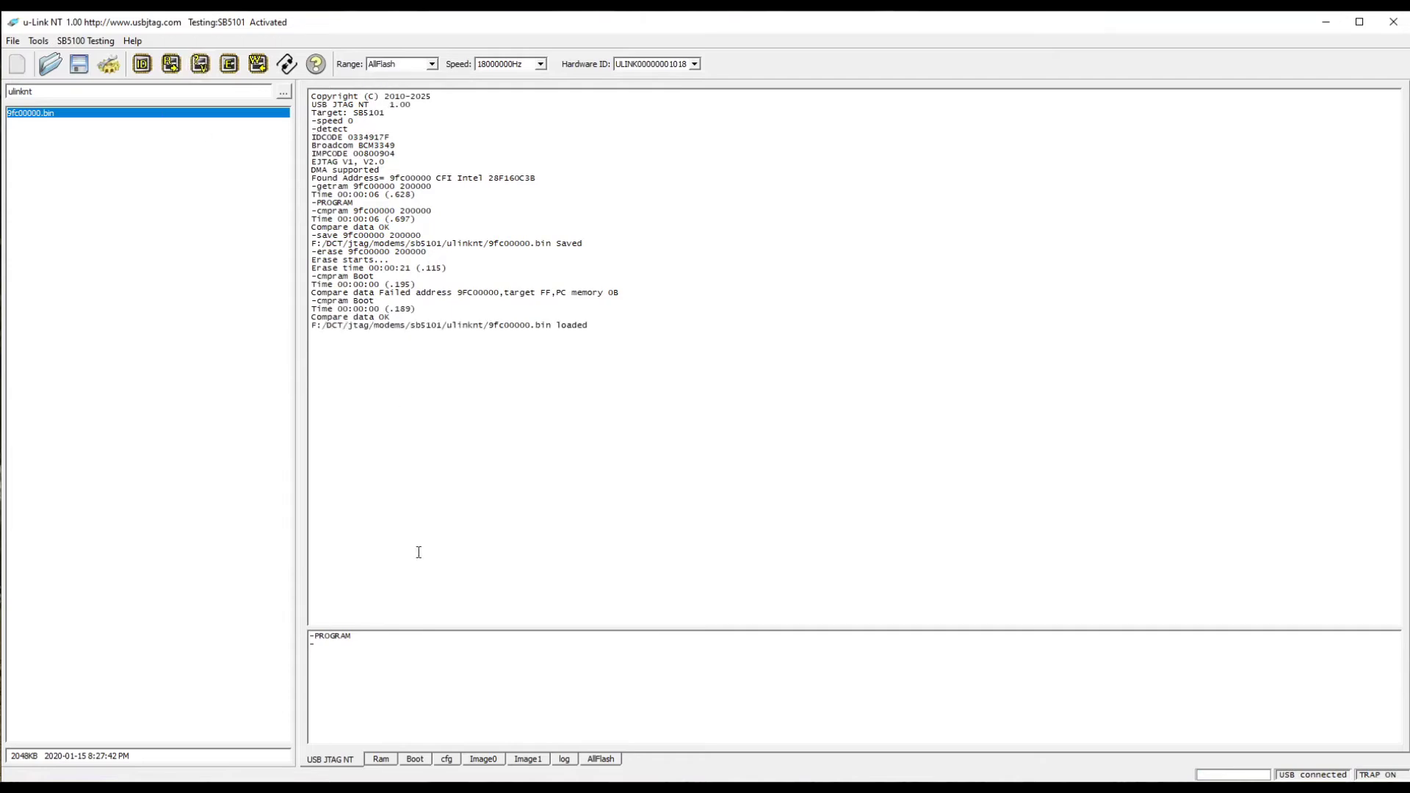
click(412, 760)
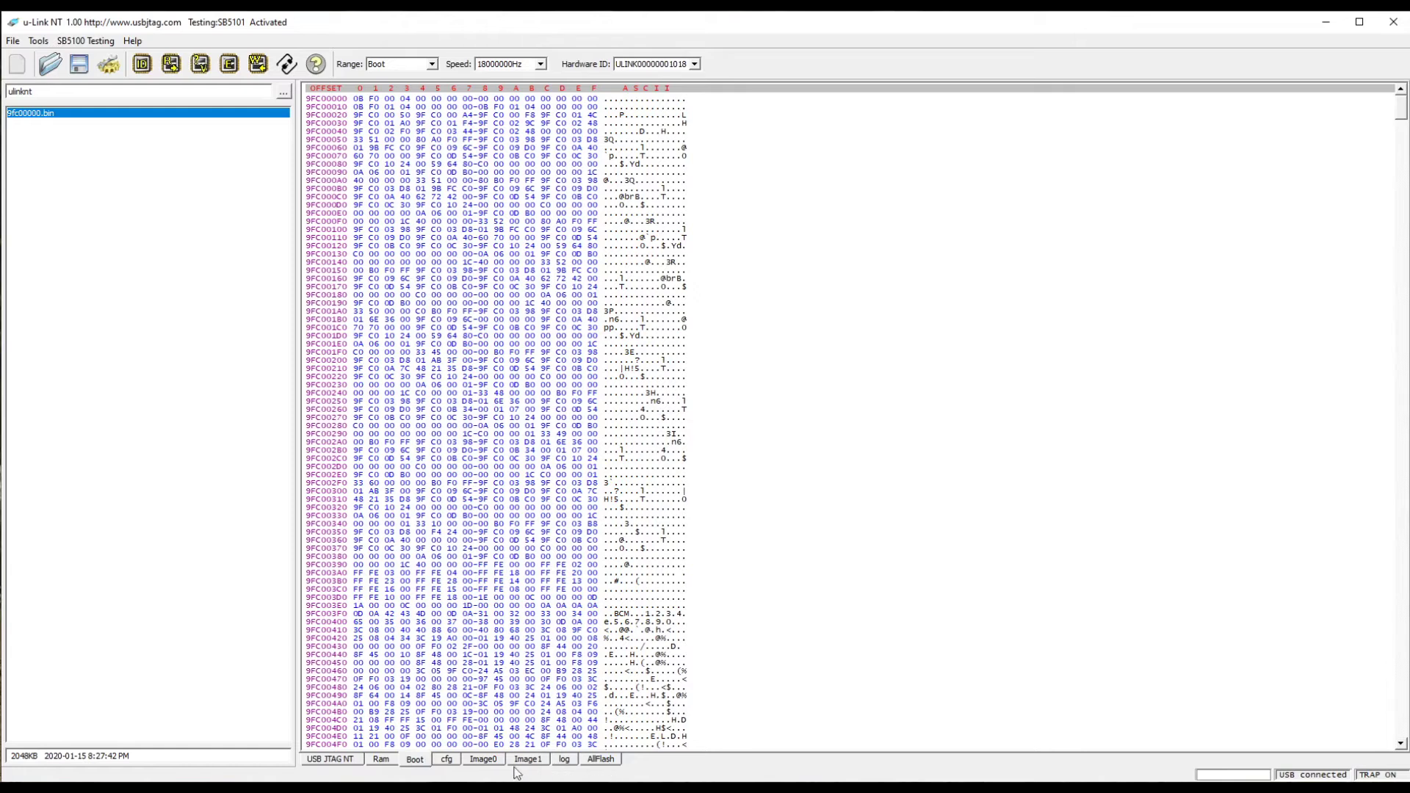
click(317, 764)
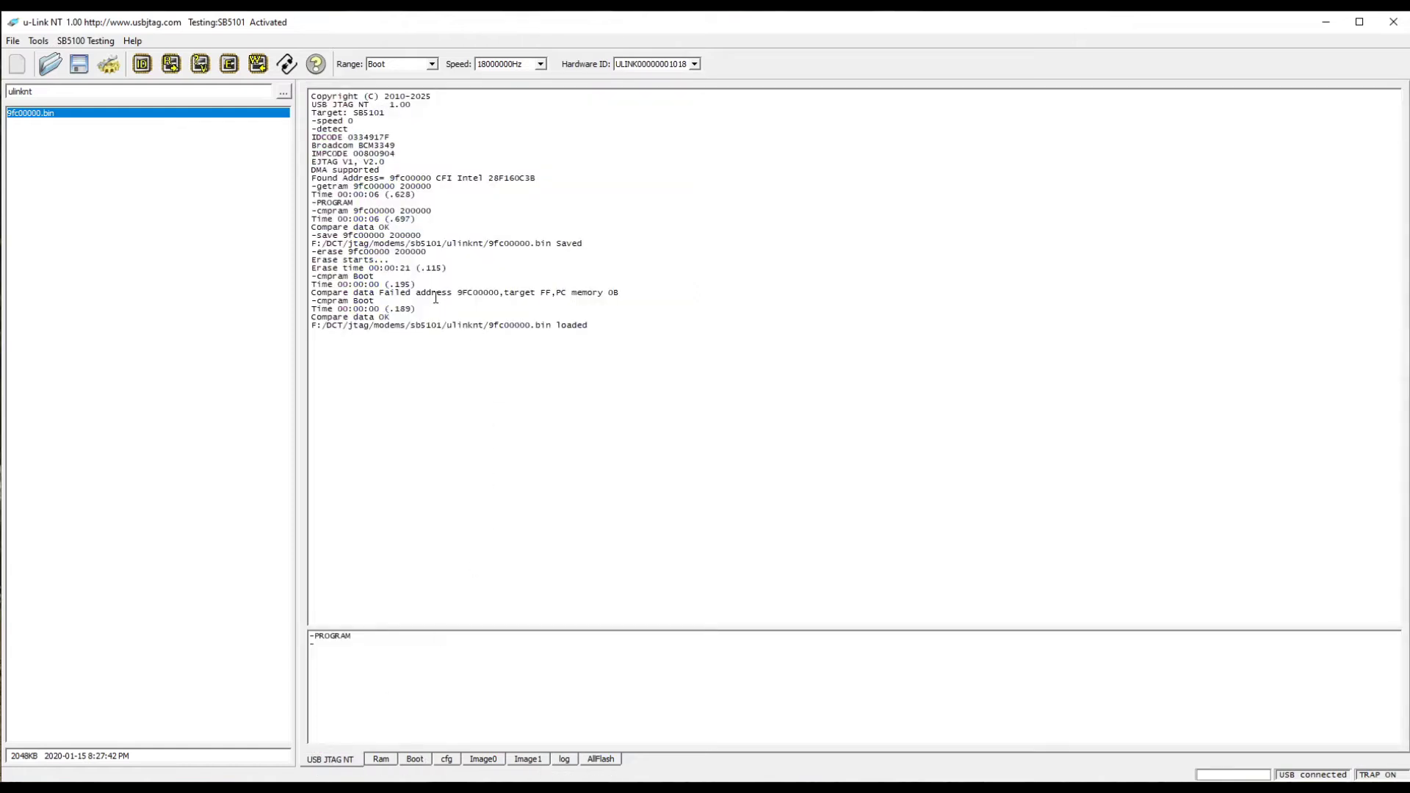
Program the loaded firmware to the chip's AllFlash range and verify the written data
click(432, 64)
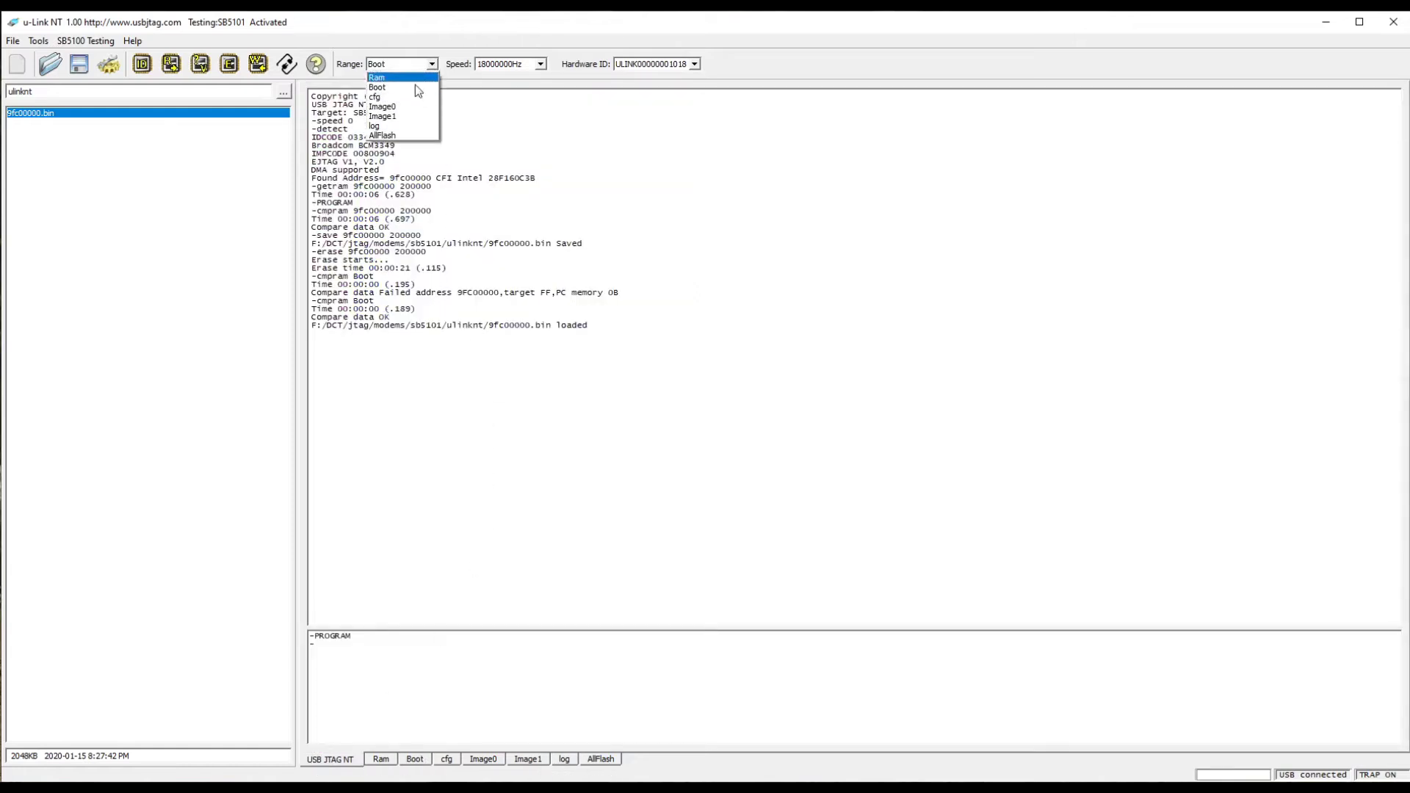
click(409, 137)
click(258, 64)
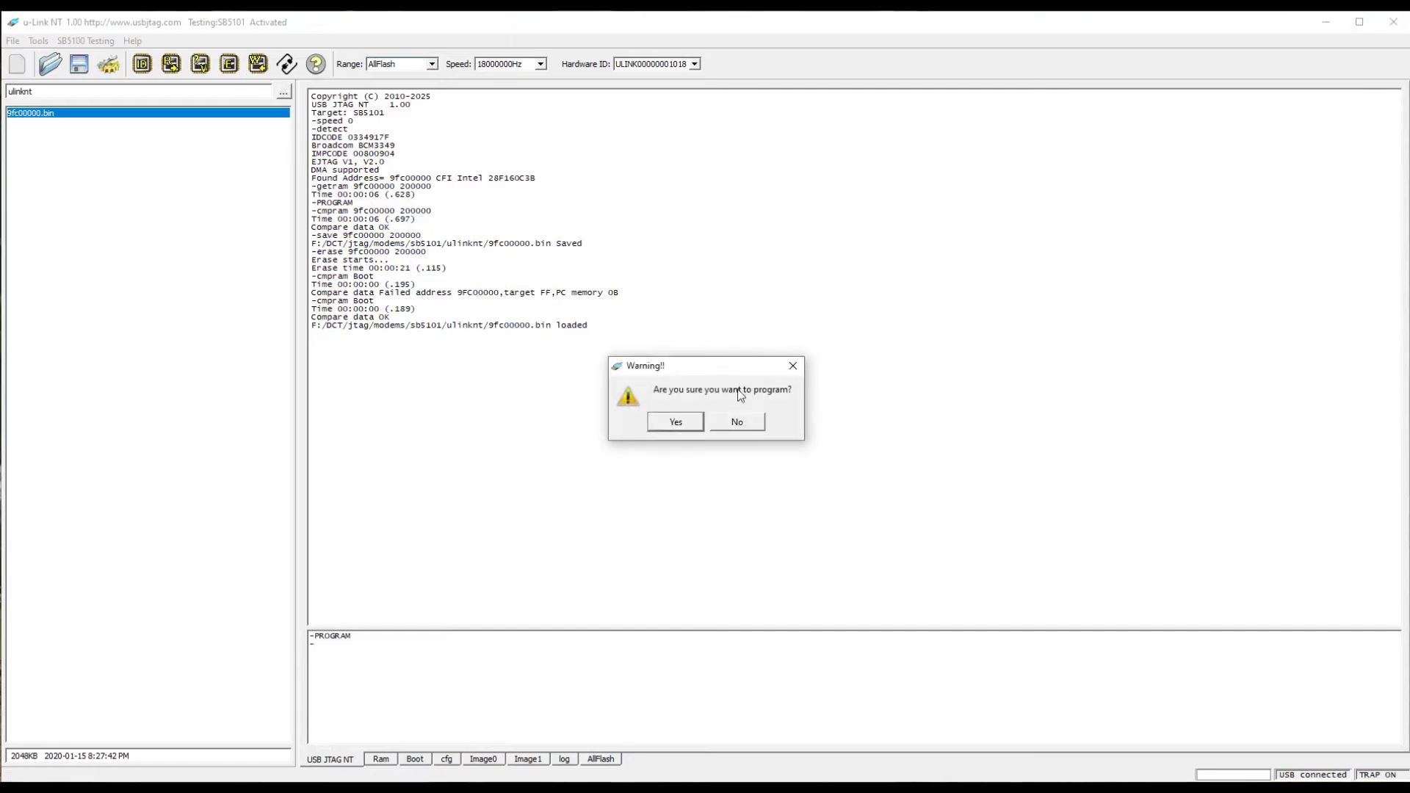
click(677, 423)
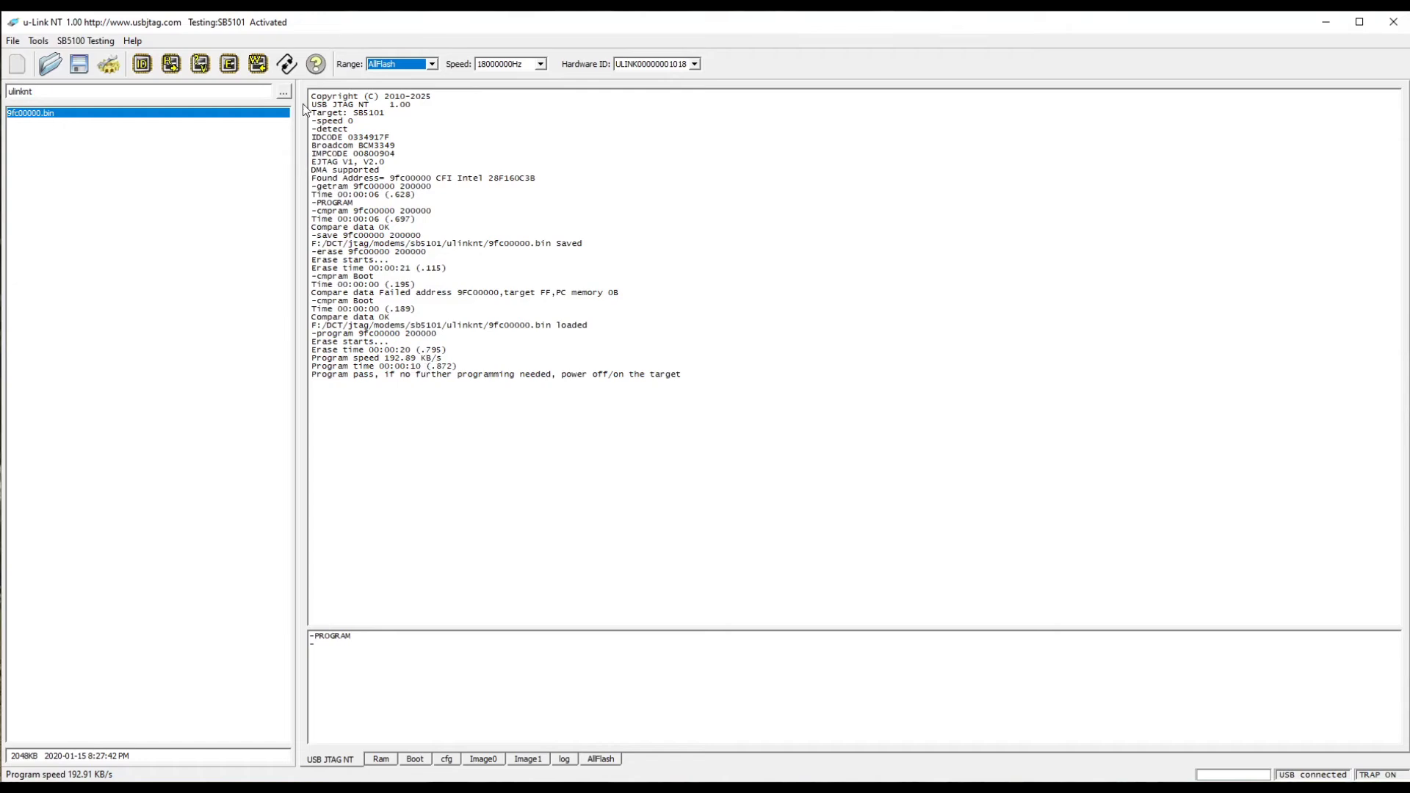
click(200, 64)
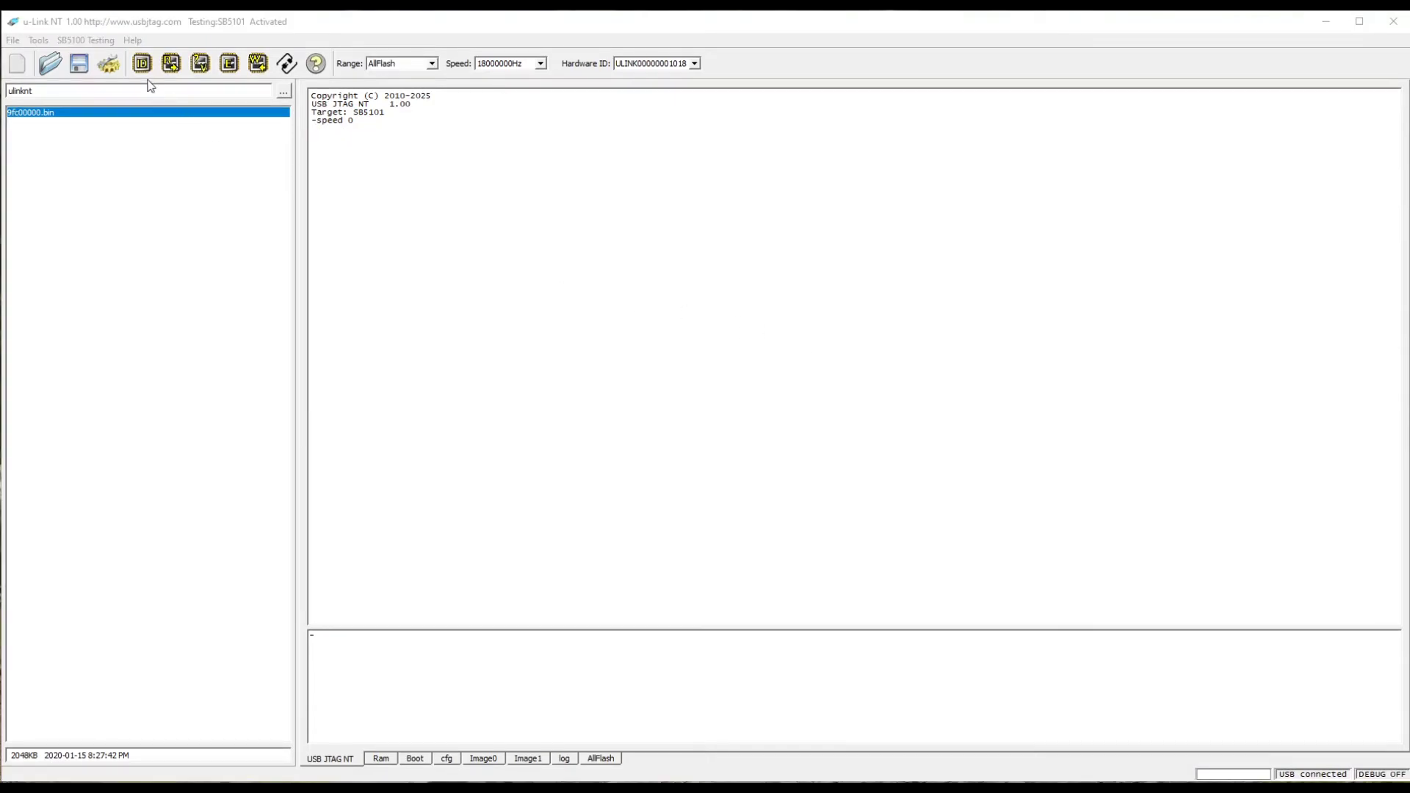
Search the target configuration for 5120 and set the target to SB5120
click(107, 64)
text(5120)
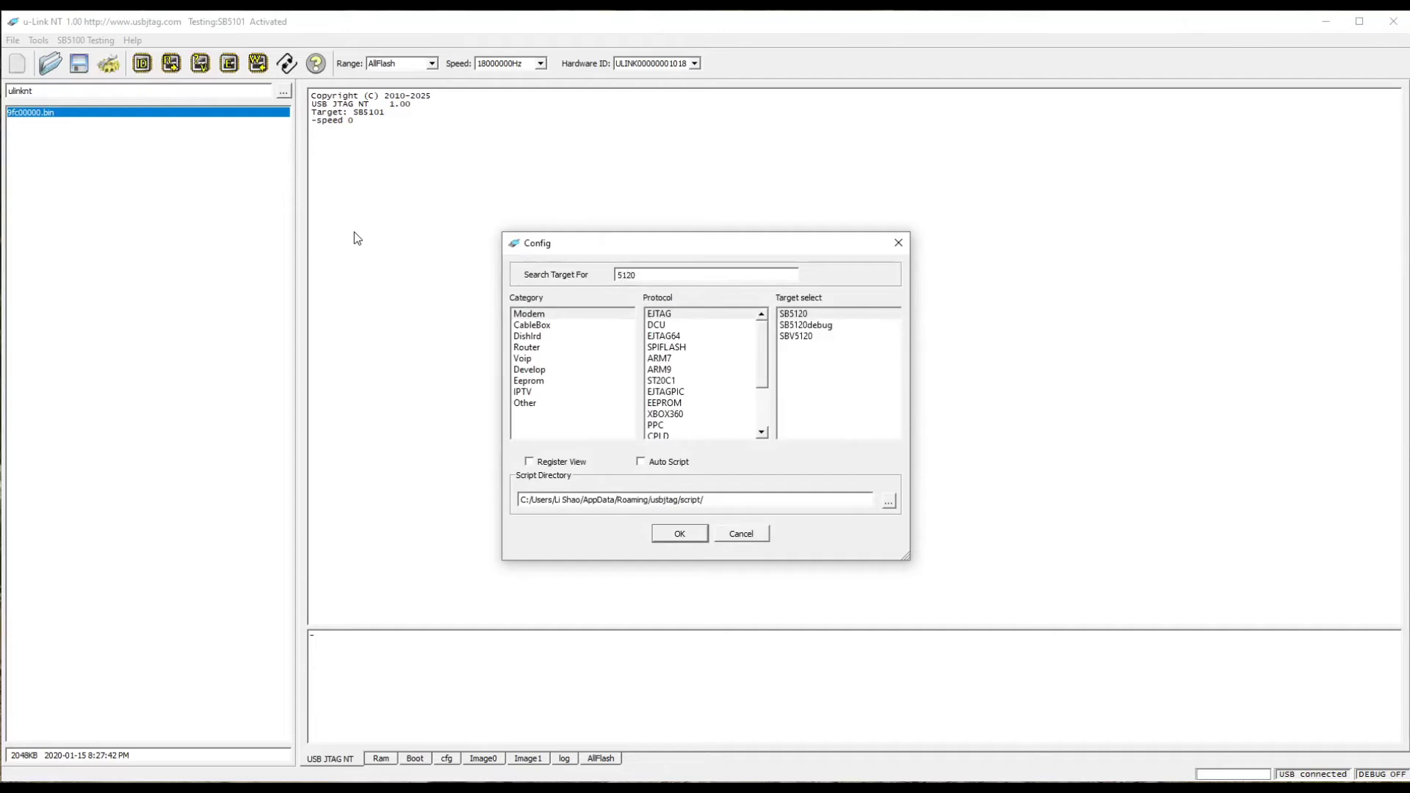
click(800, 314)
click(680, 536)
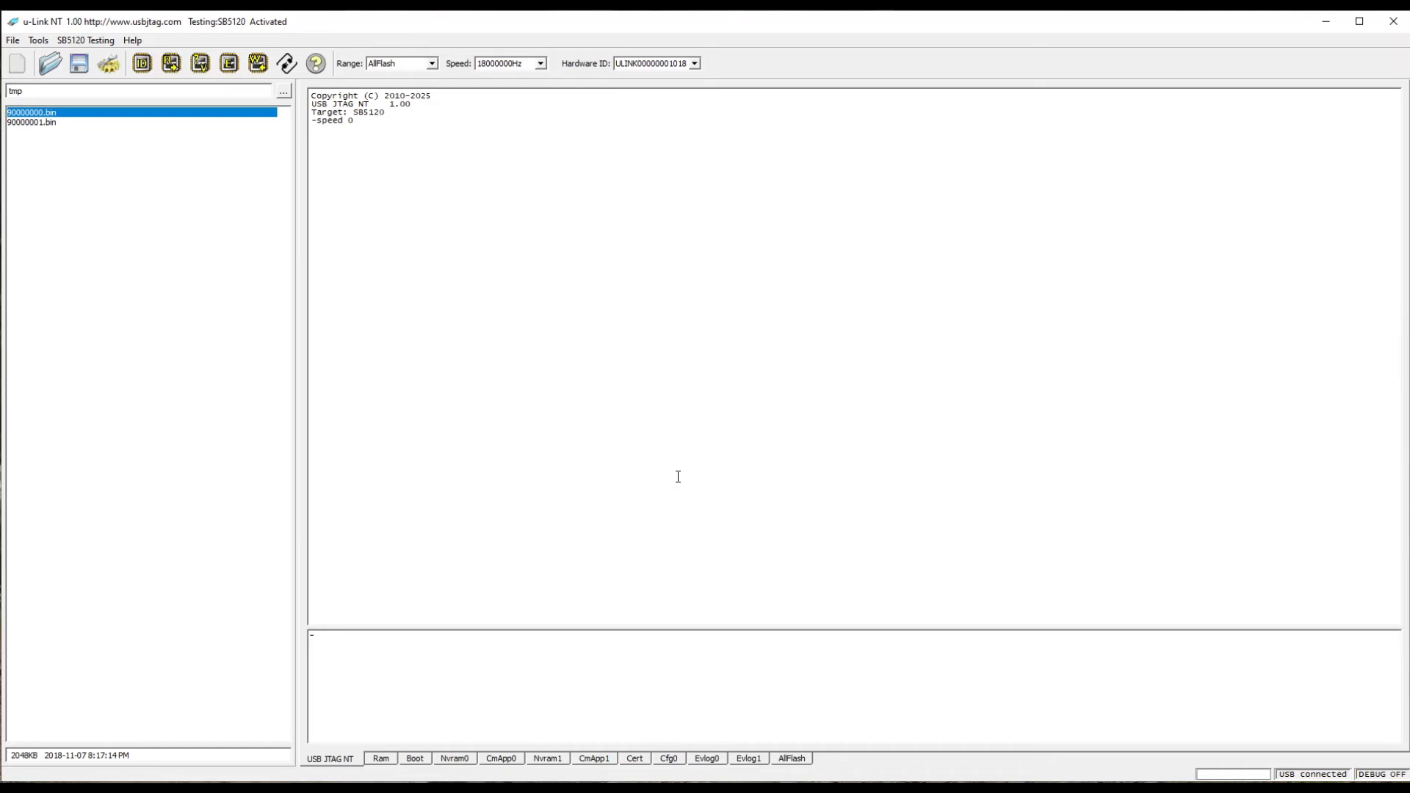
Switch to the browser and read the SB5120 page on usbjtag.com for the watchdog-disabling commands
click(444, 776)
scroll(509, 393, up, 5)
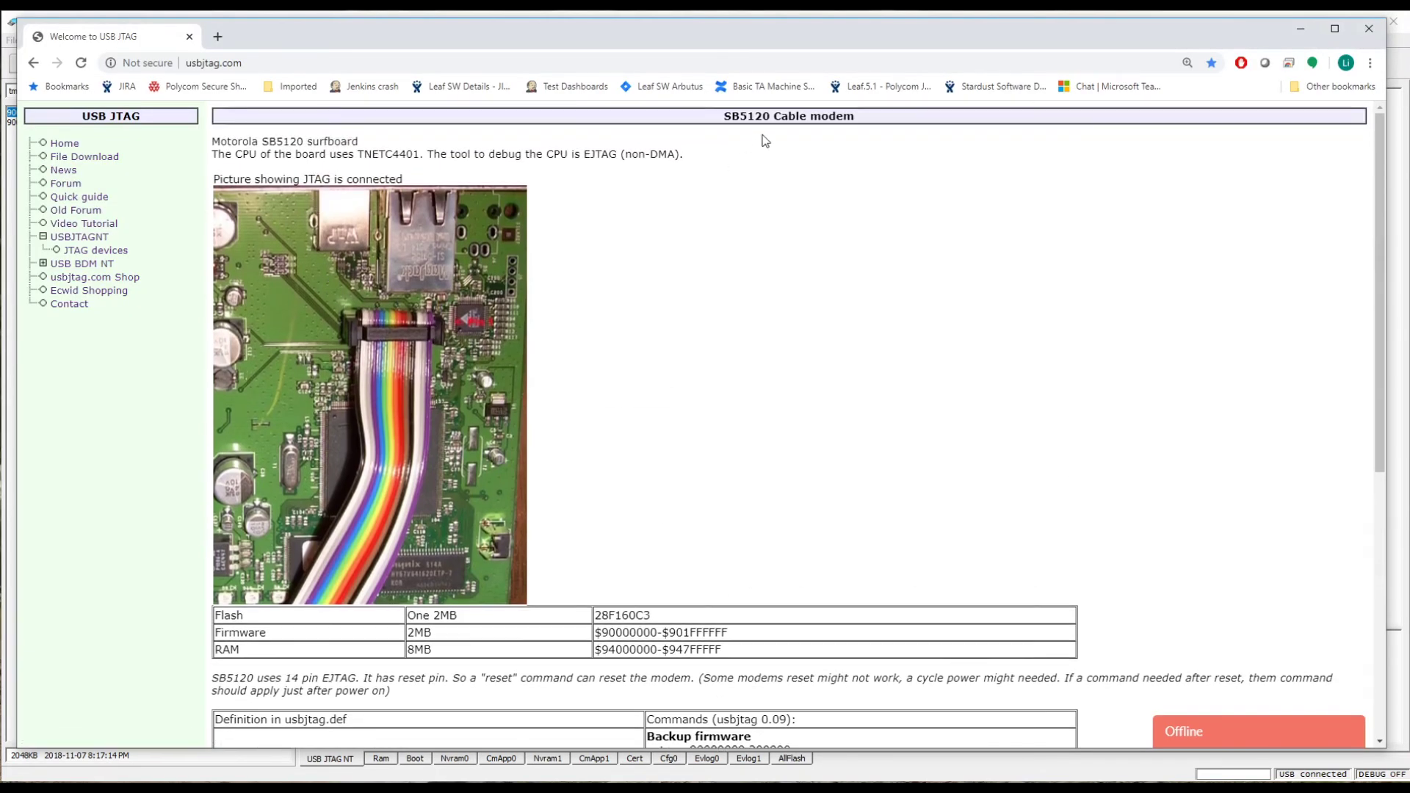
scroll(727, 308, down, 5)
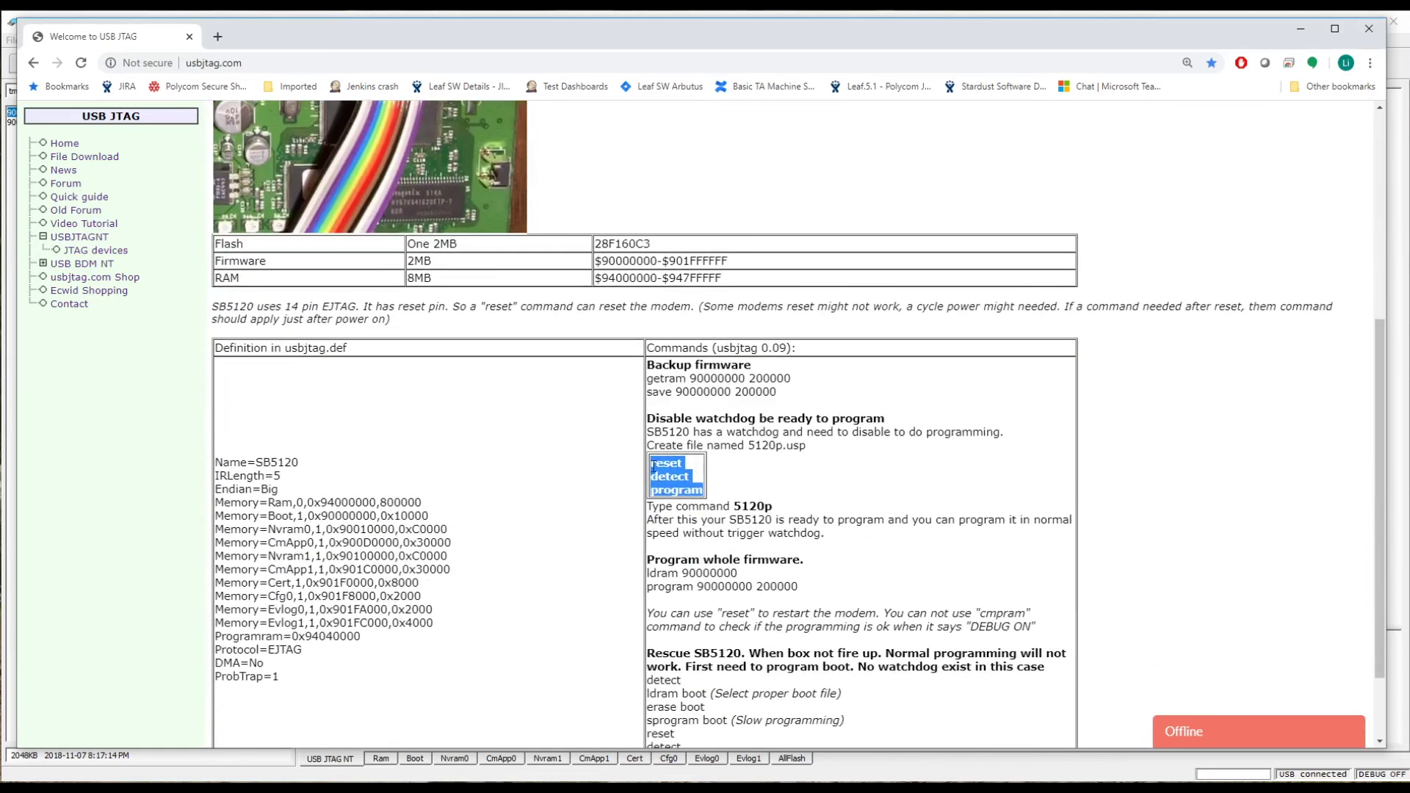
Back in u-Link NT, create a script named sb5120 containing reset, detect and program, and run it
click(530, 754)
click(488, 657)
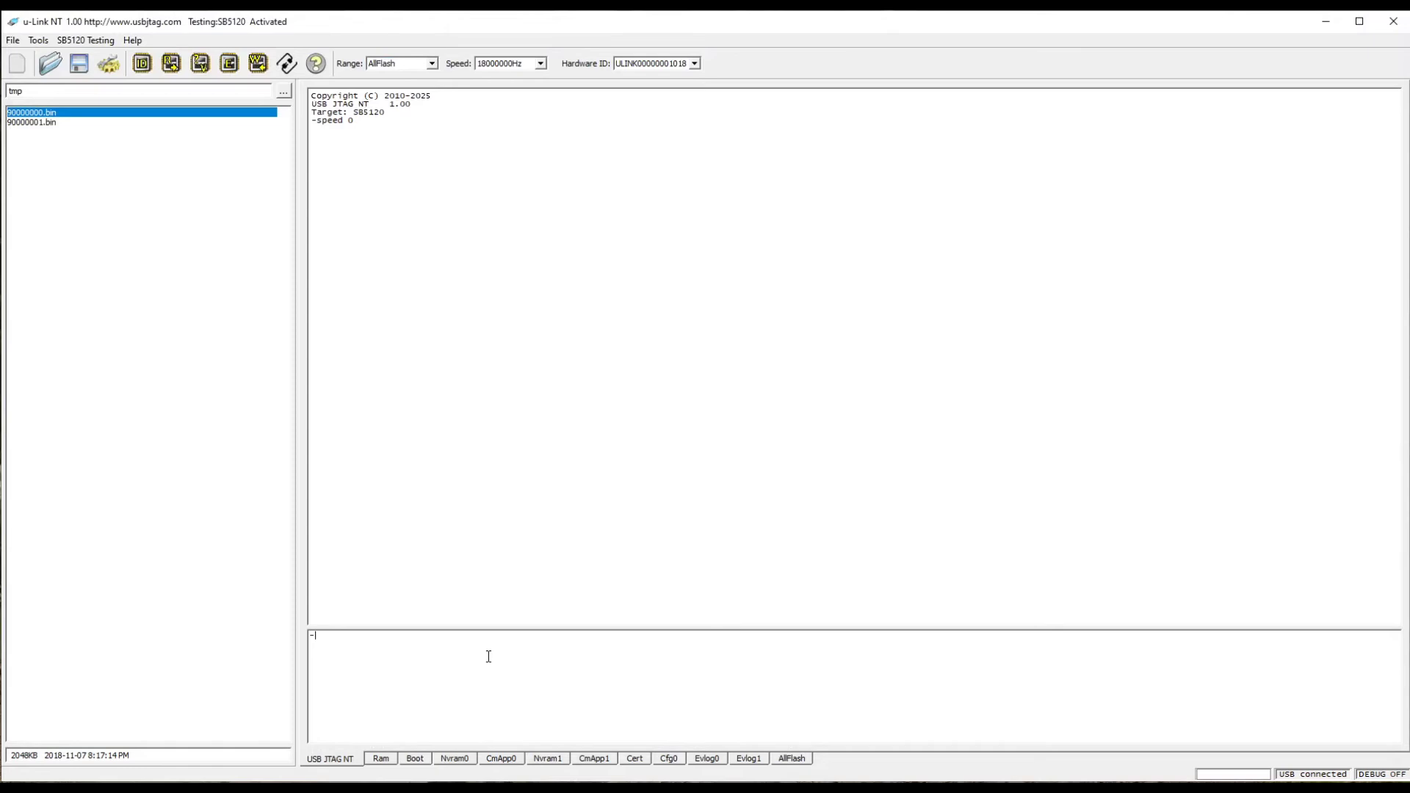
text(-script sb5120)
key(Return)
text(-)
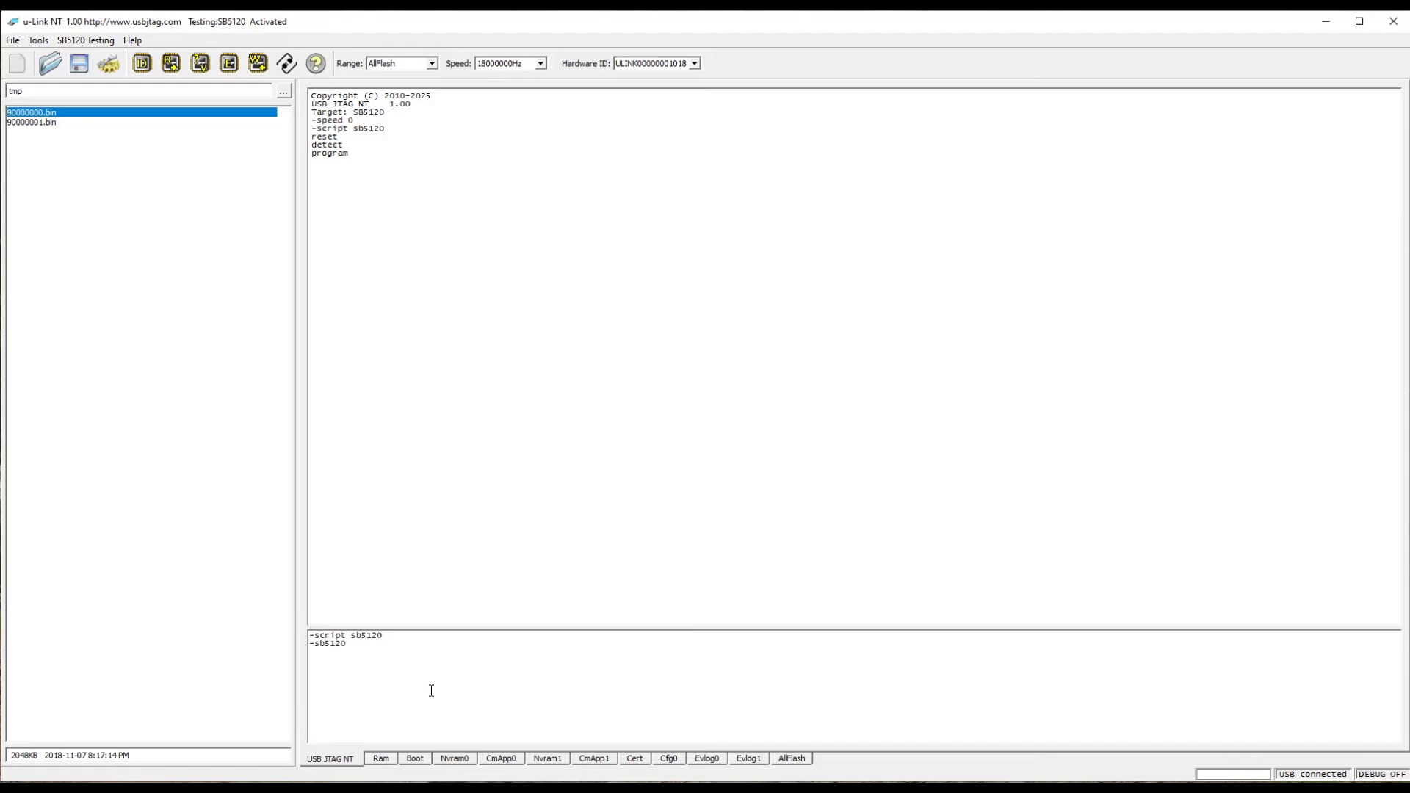
key(Return)
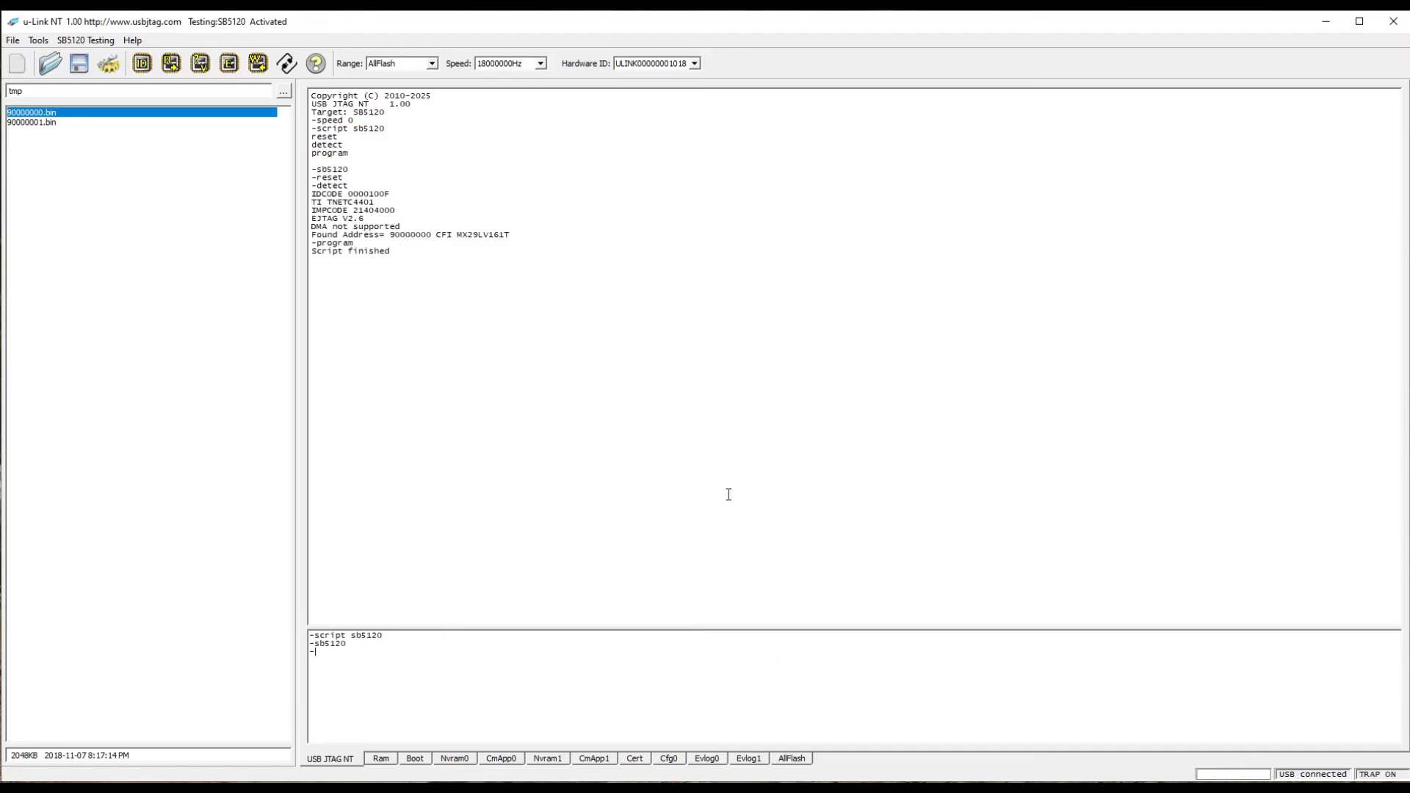
Read the AllFlash range from the SB5120 chip and examine the Boot, Nvram, CmApp, Cert, Cfg0, Evlog and AllFlash data
click(173, 64)
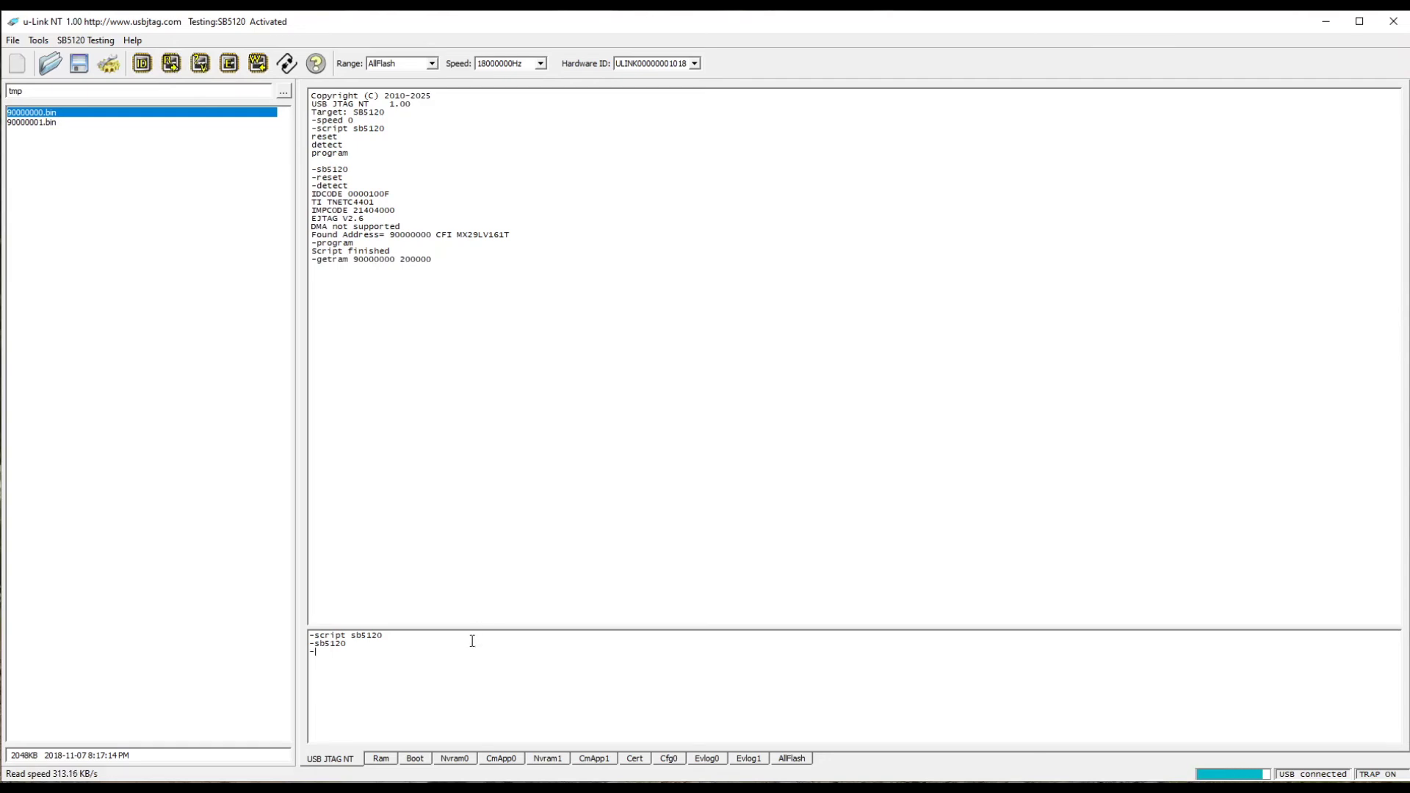
click(416, 760)
click(454, 761)
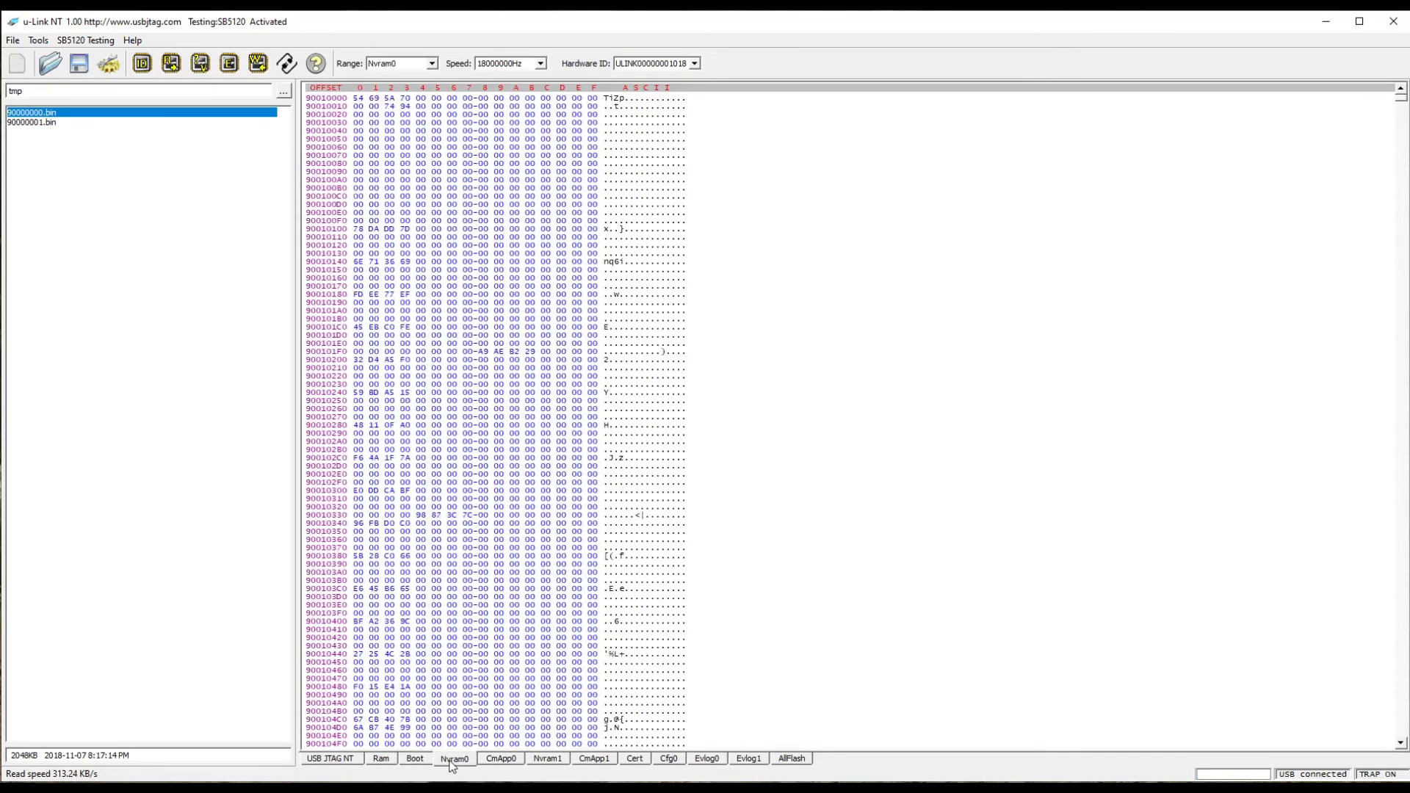
click(500, 765)
click(551, 766)
click(594, 765)
click(633, 765)
click(667, 766)
click(707, 763)
click(749, 763)
click(782, 763)
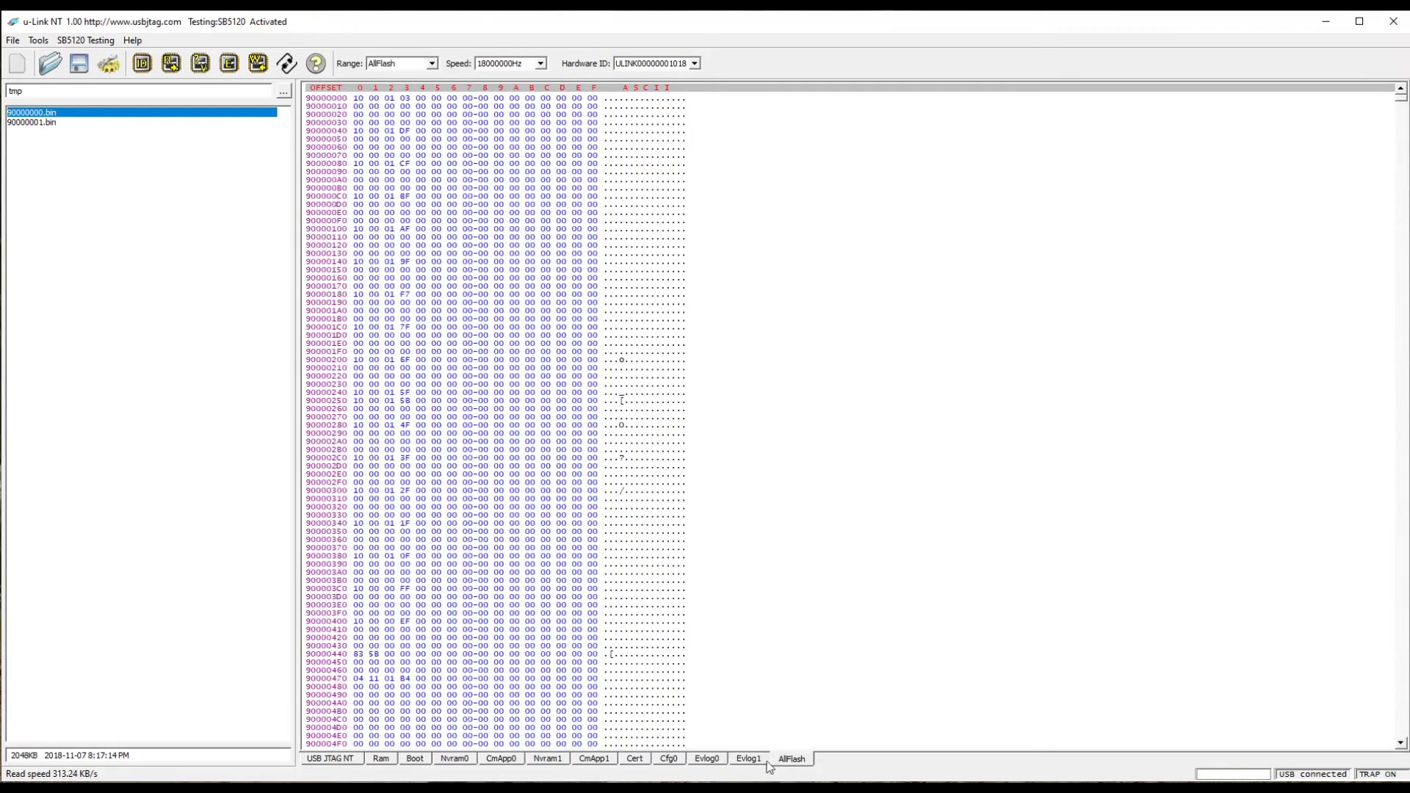
click(707, 763)
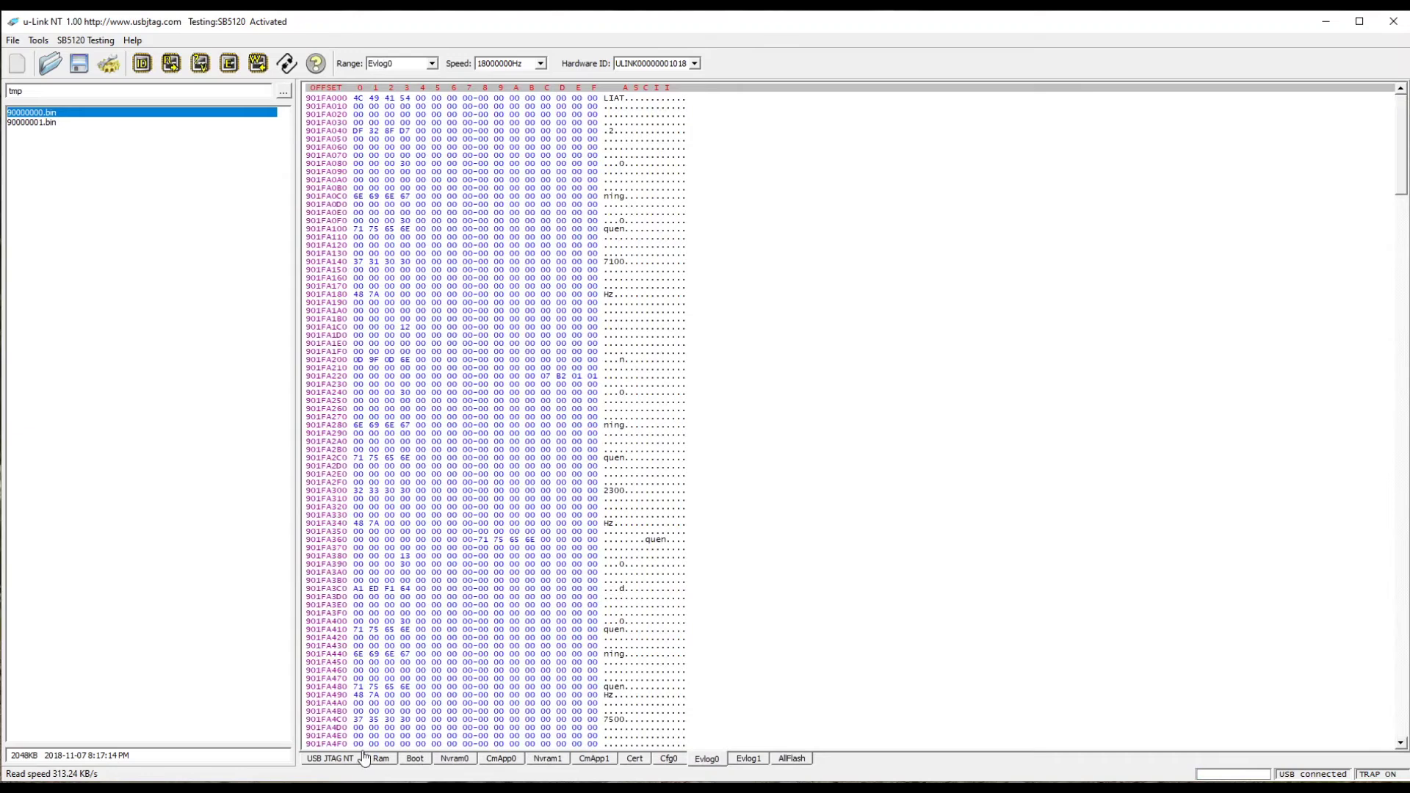
click(338, 758)
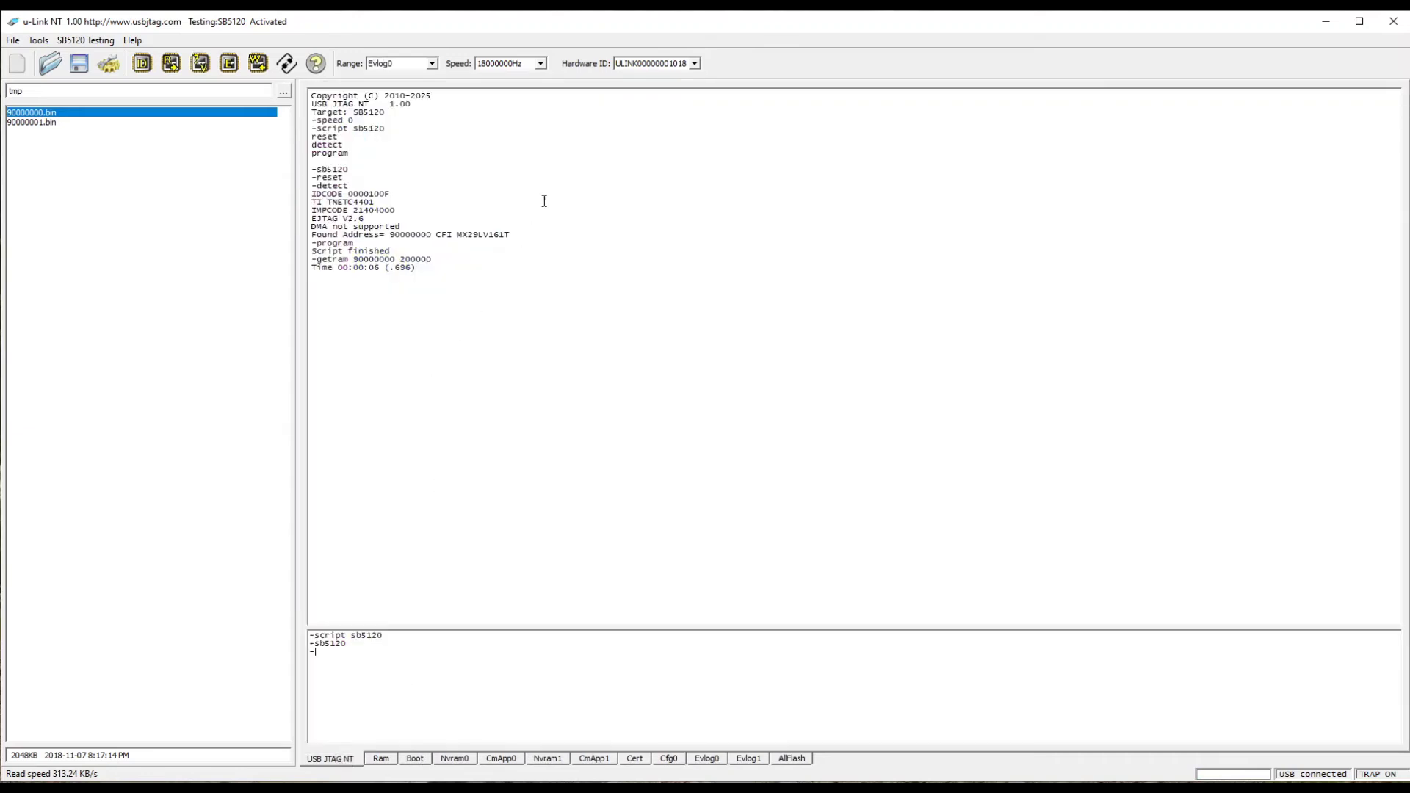
Set the JTAG speed to 9000000Hz, choose the AllFlash range and read it from the SB5120 chip
click(539, 65)
click(521, 86)
click(430, 64)
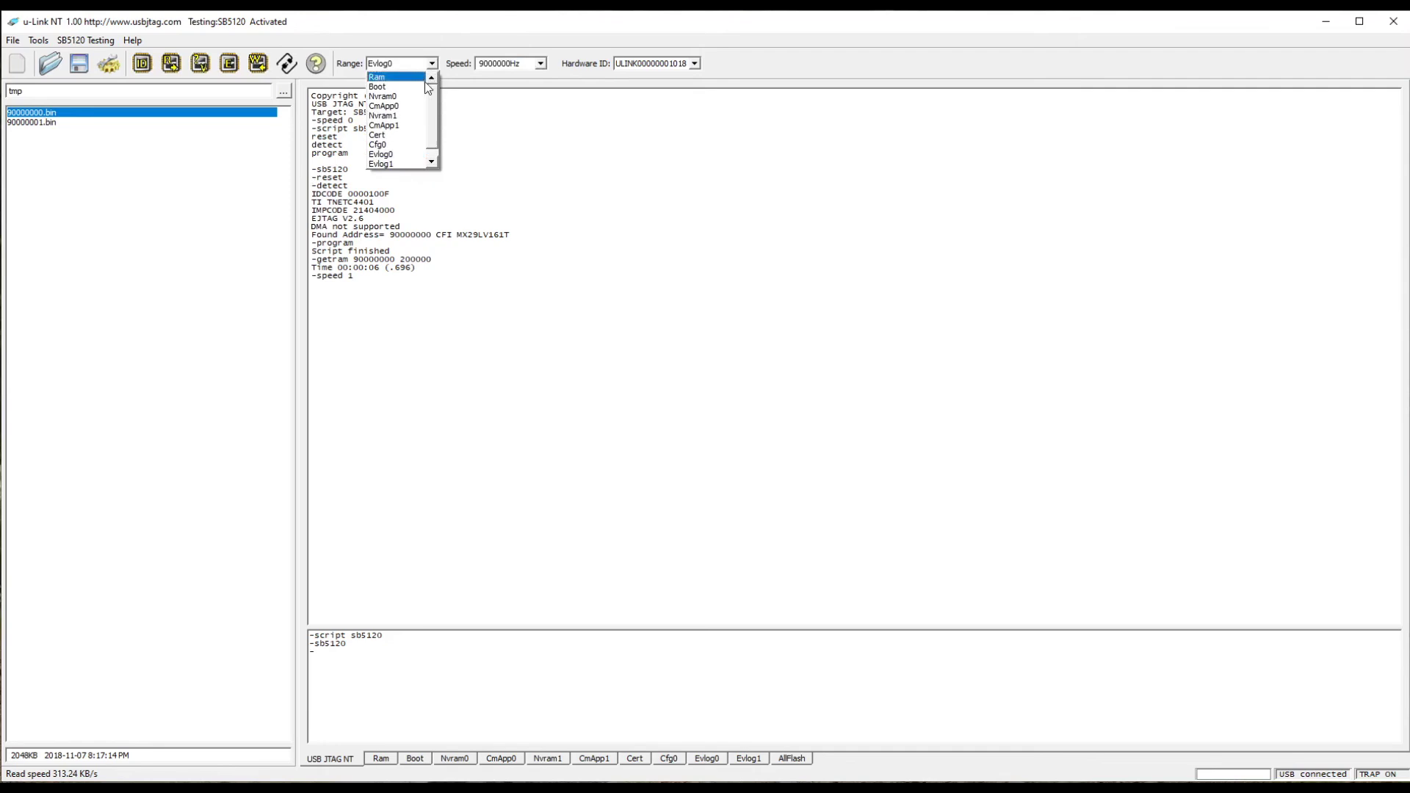
scroll(396, 111, down, 1)
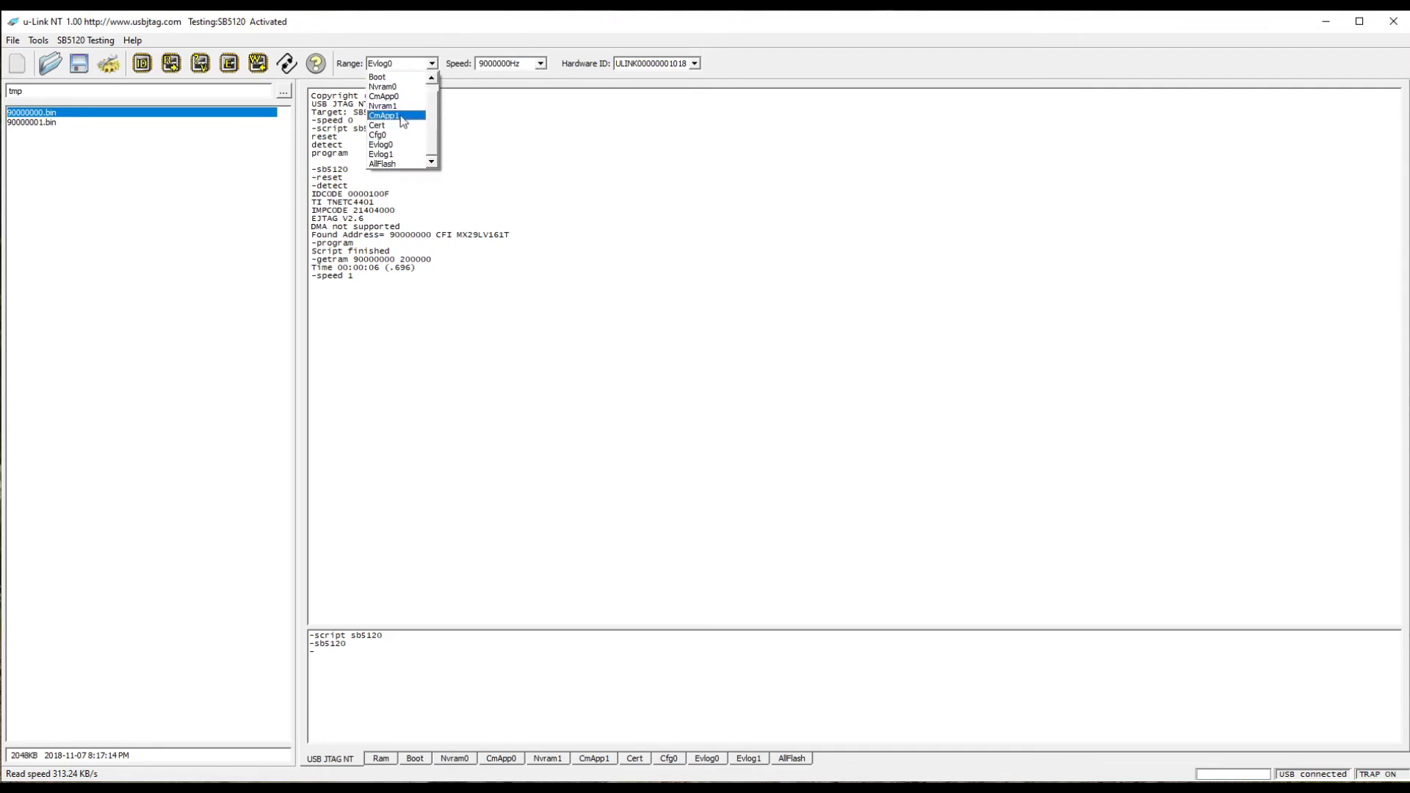
click(390, 160)
click(171, 65)
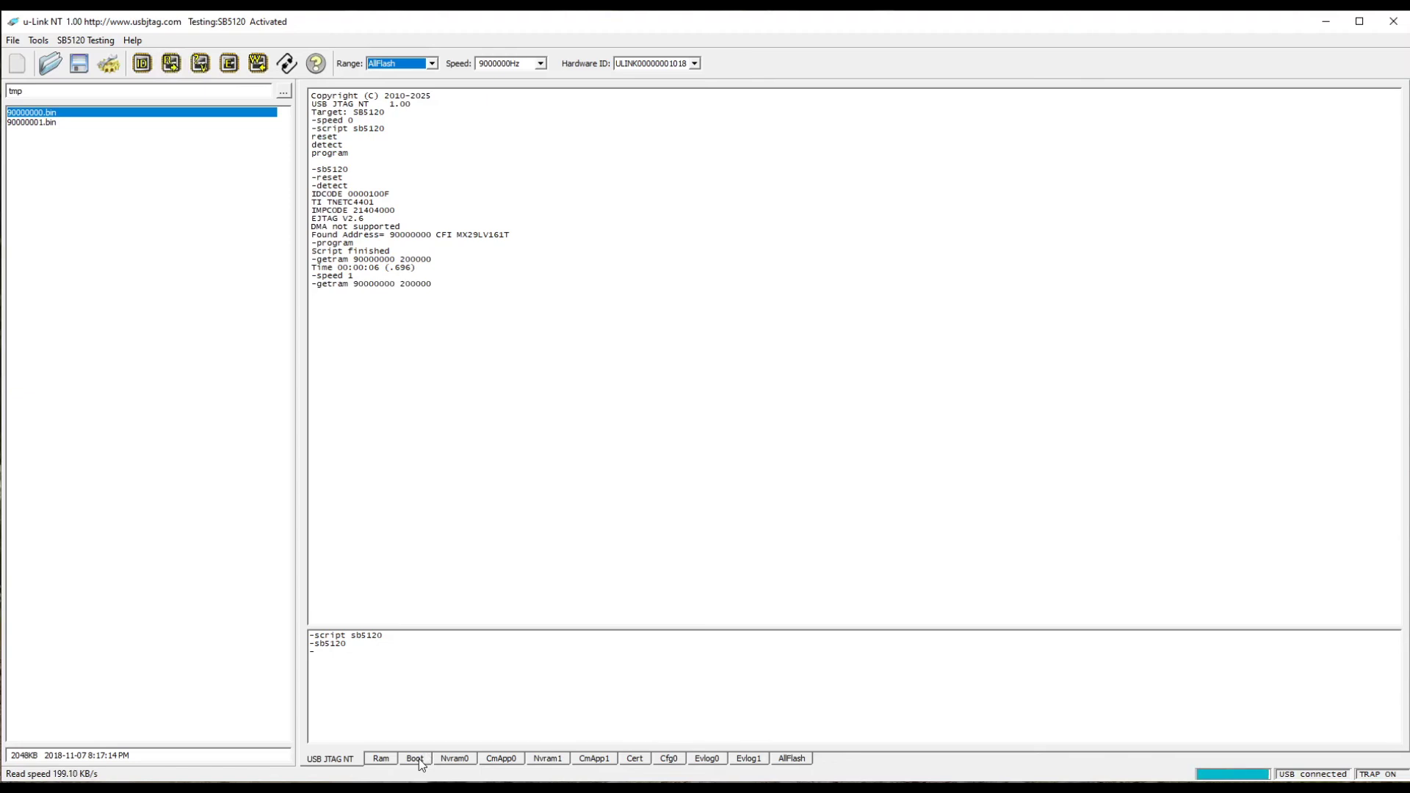
Examine the newly read data of the Boot, Nvram, CmApp, Cert, Cfg0, Evlog and AllFlash ranges
click(415, 759)
click(469, 764)
click(507, 764)
click(559, 764)
click(595, 764)
click(635, 764)
click(668, 764)
click(708, 764)
click(750, 764)
click(792, 764)
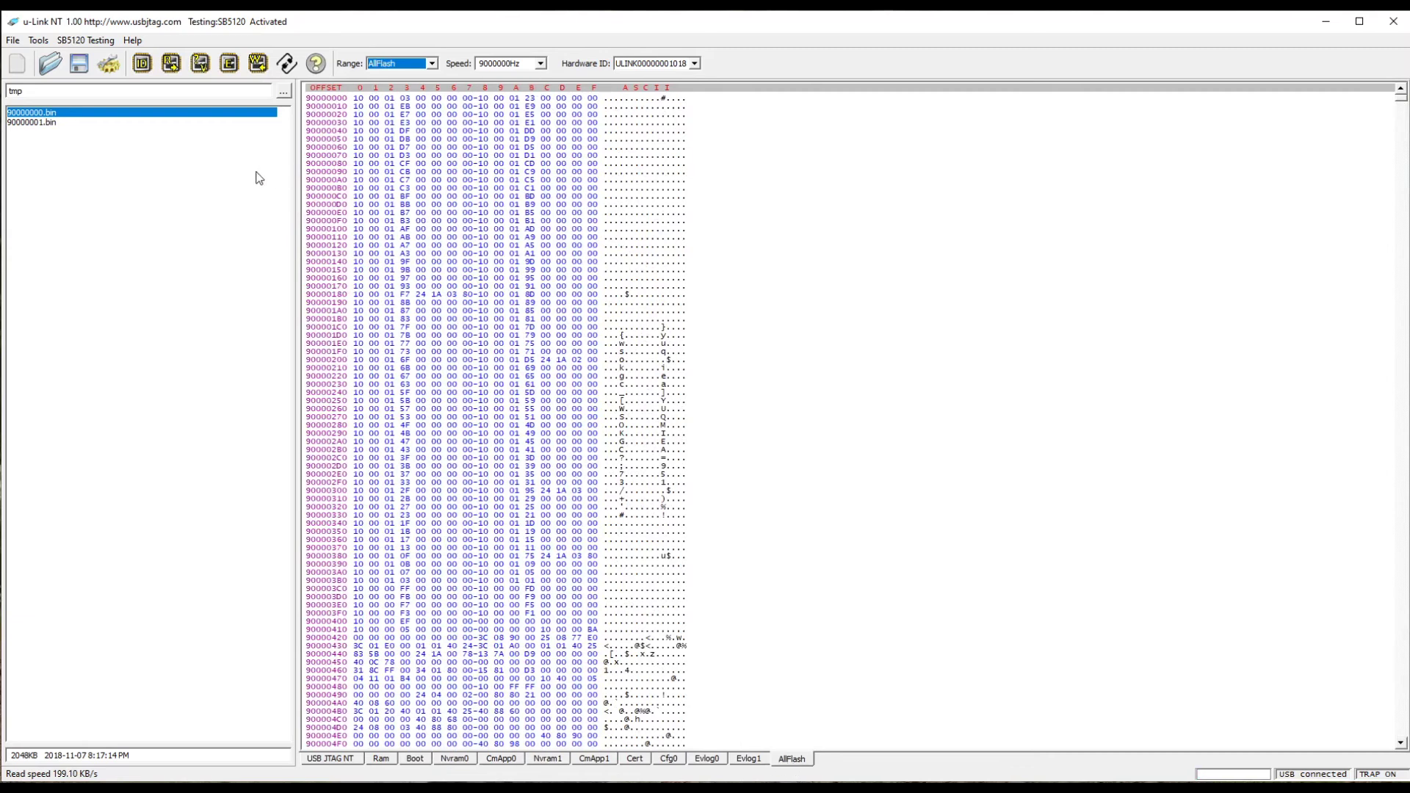
Save the AllFlash data as 90000001.bin in the sb5120 tmp folder, replacing the existing file
click(83, 65)
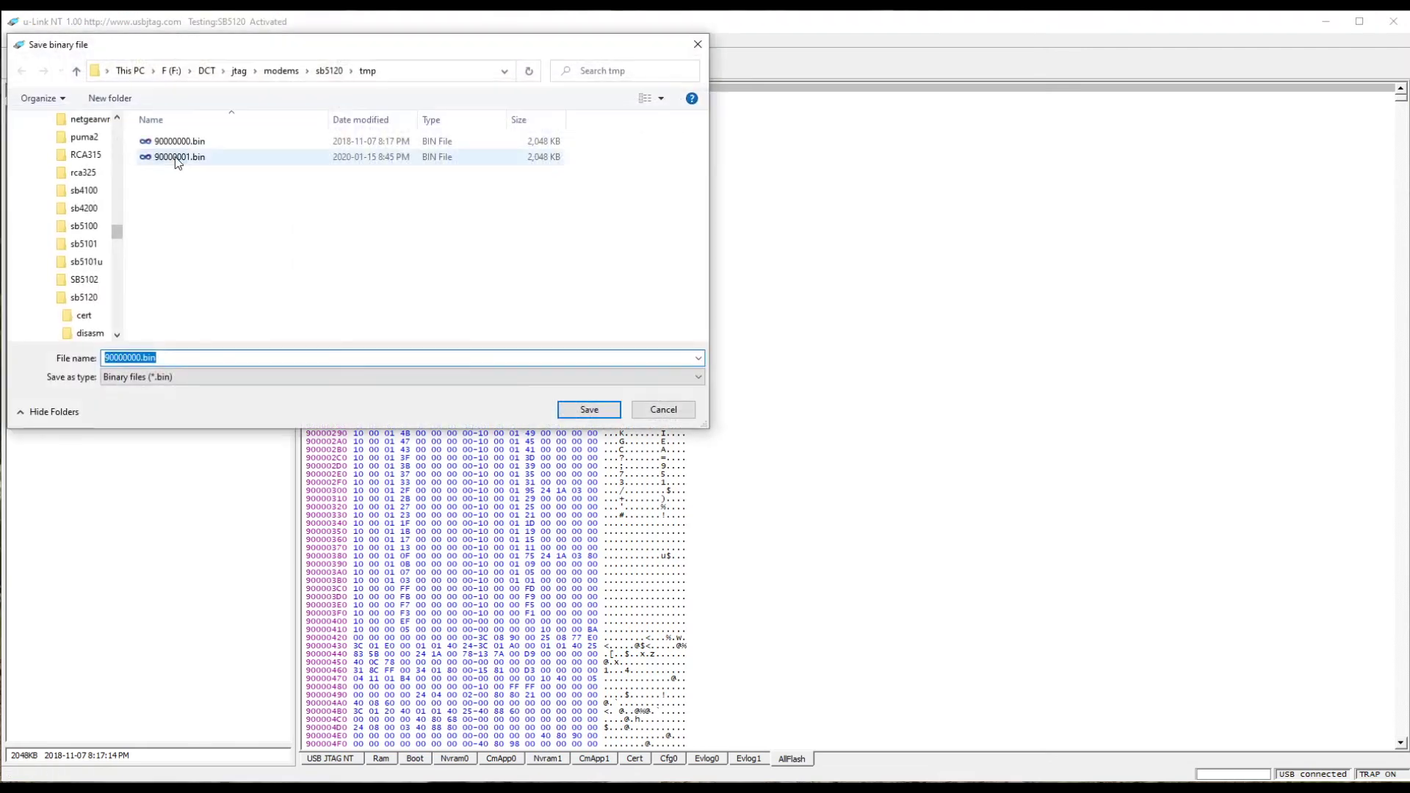
click(175, 156)
click(577, 412)
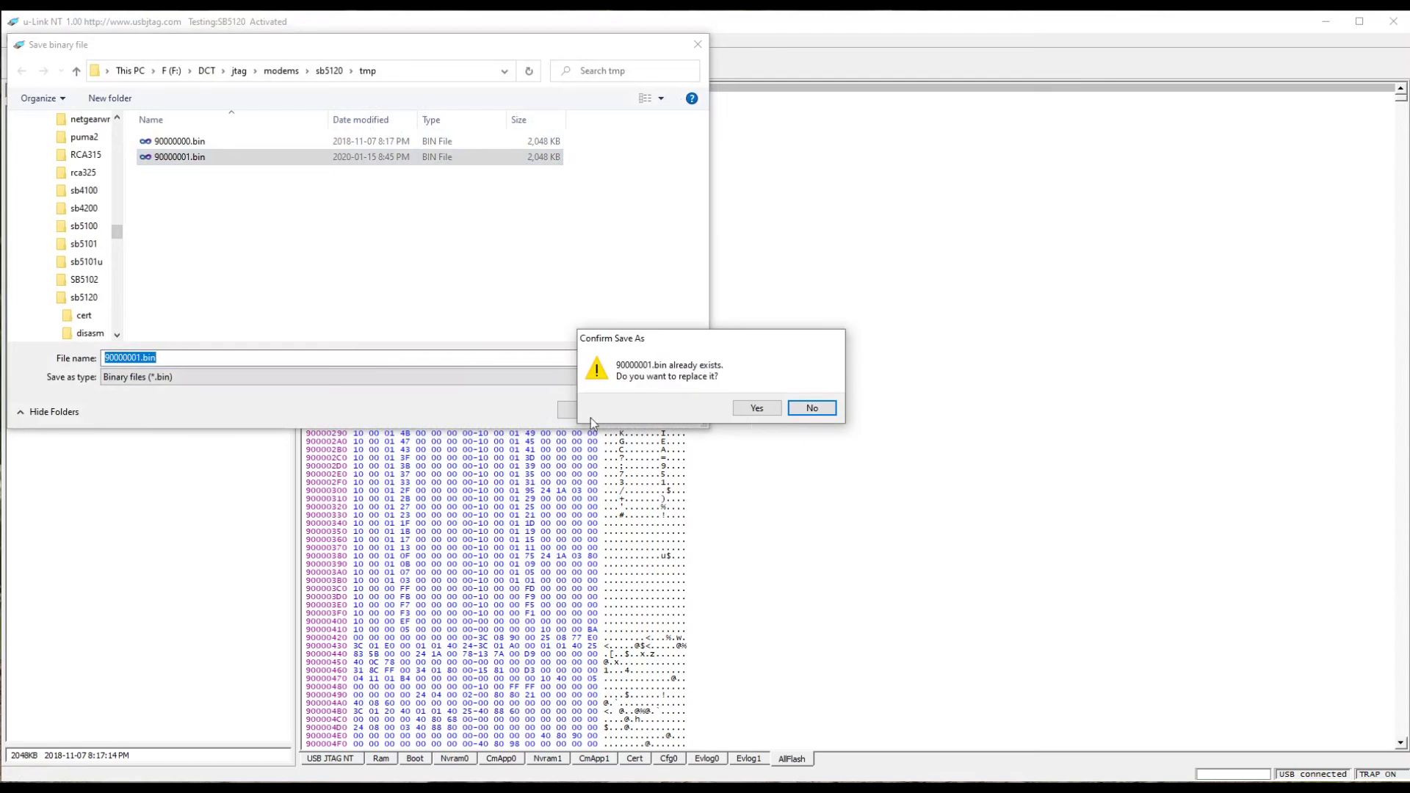
click(756, 408)
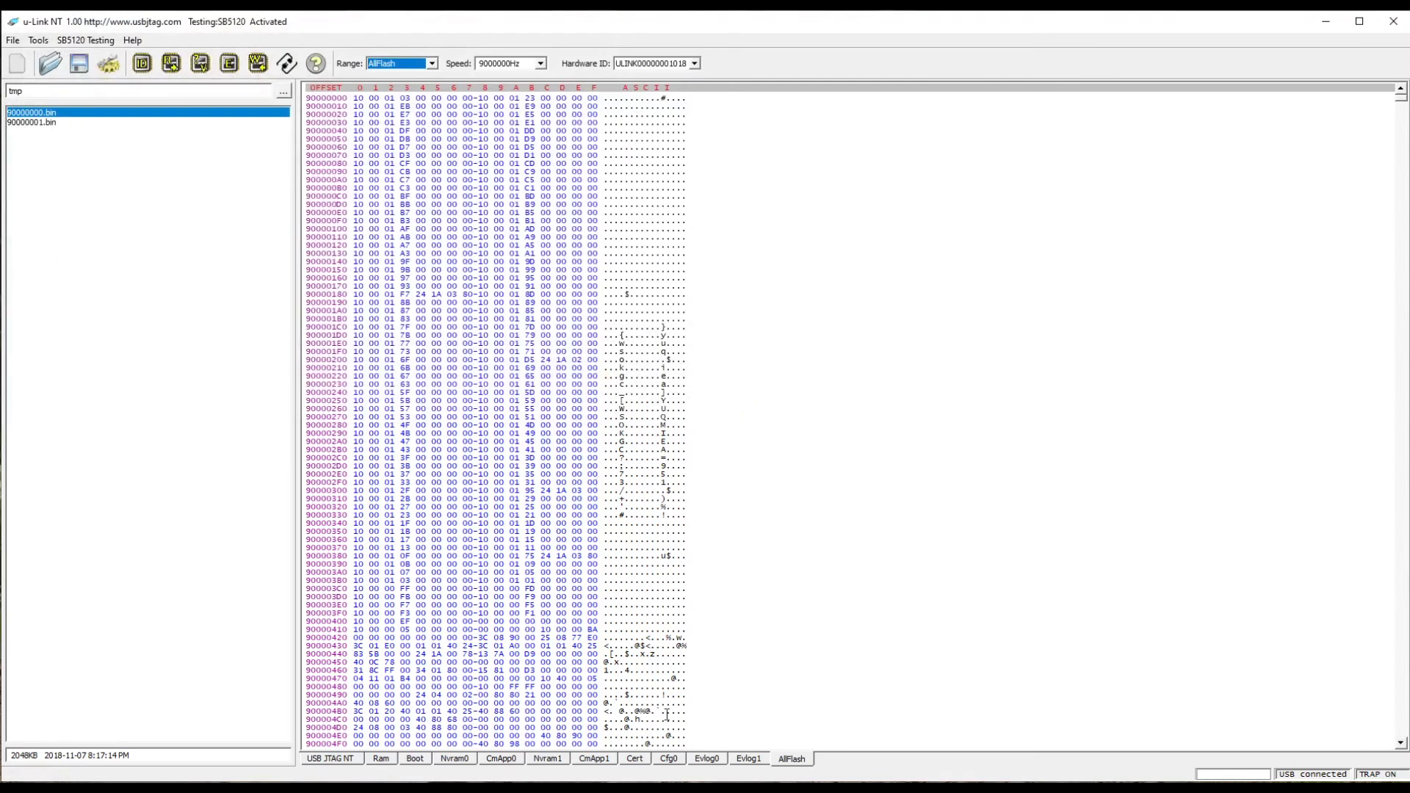
Erase the AllFlash range of the SB5120 chip and follow the erase in the command log
click(229, 64)
click(674, 421)
click(345, 758)
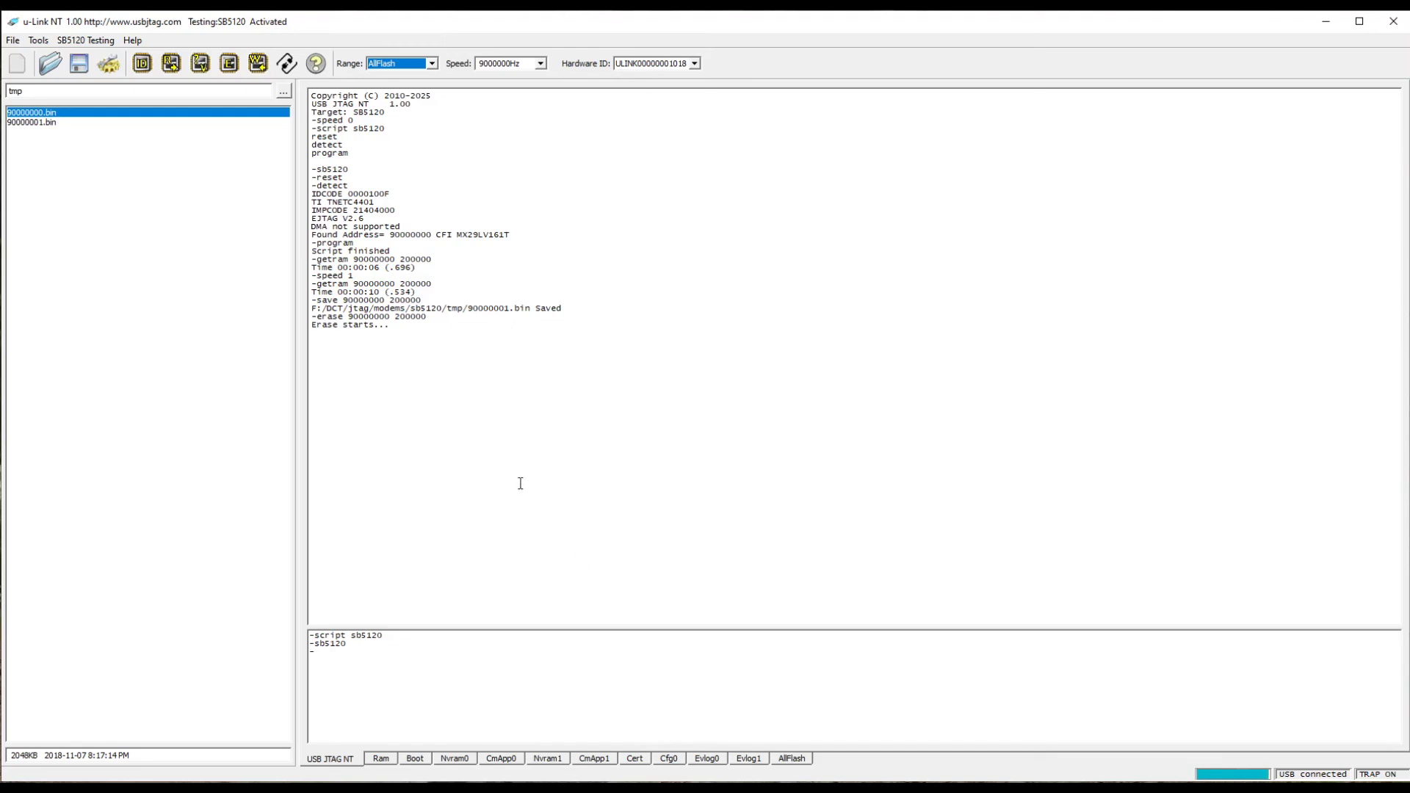
Clear the AllFlash buffer so that every byte is FF
click(779, 759)
right_click(557, 355)
click(579, 364)
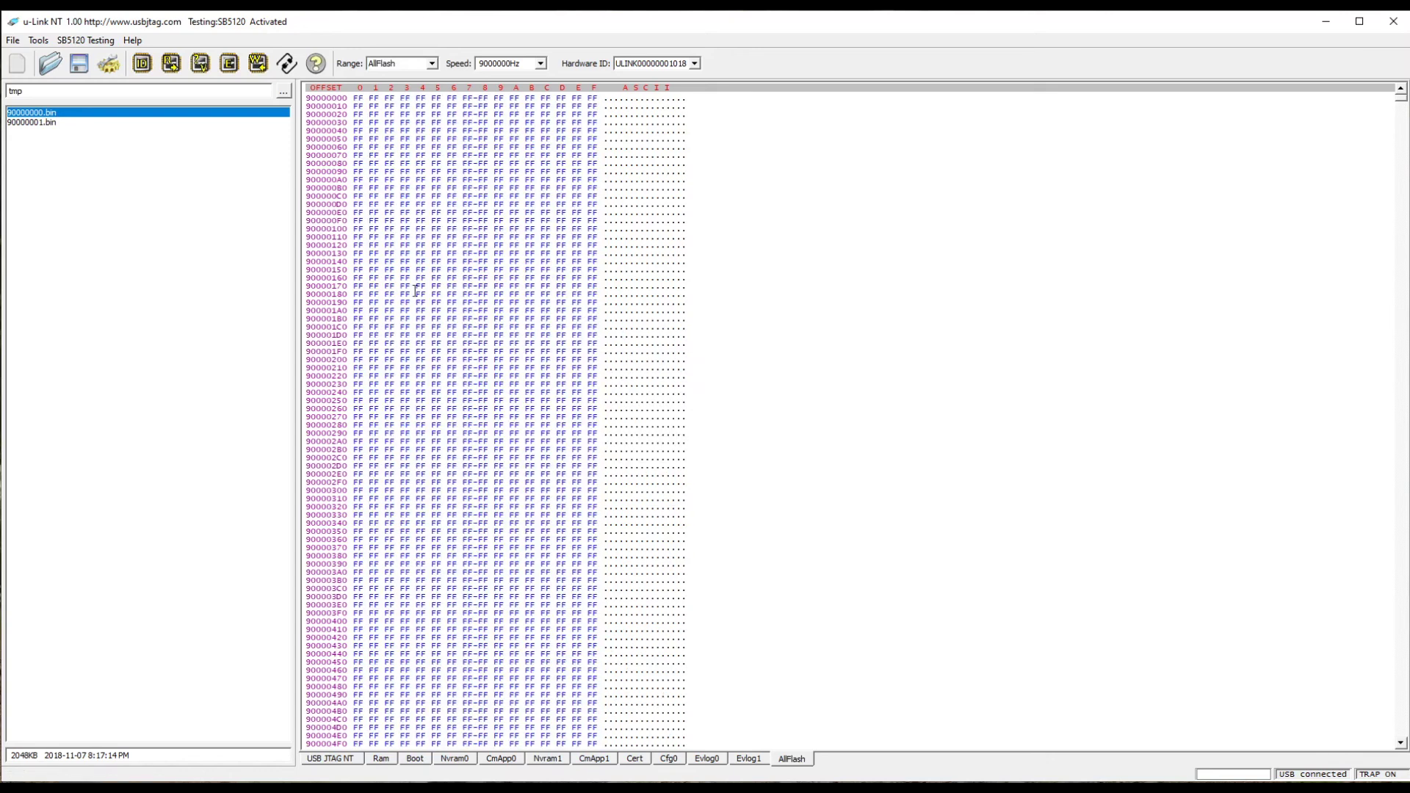
Check the Boot, Nvram0, CmApp0 and AllFlash buffers and compare the AllFlash buffer with the erased chip
click(412, 758)
click(461, 758)
click(503, 759)
click(793, 762)
click(356, 761)
click(202, 65)
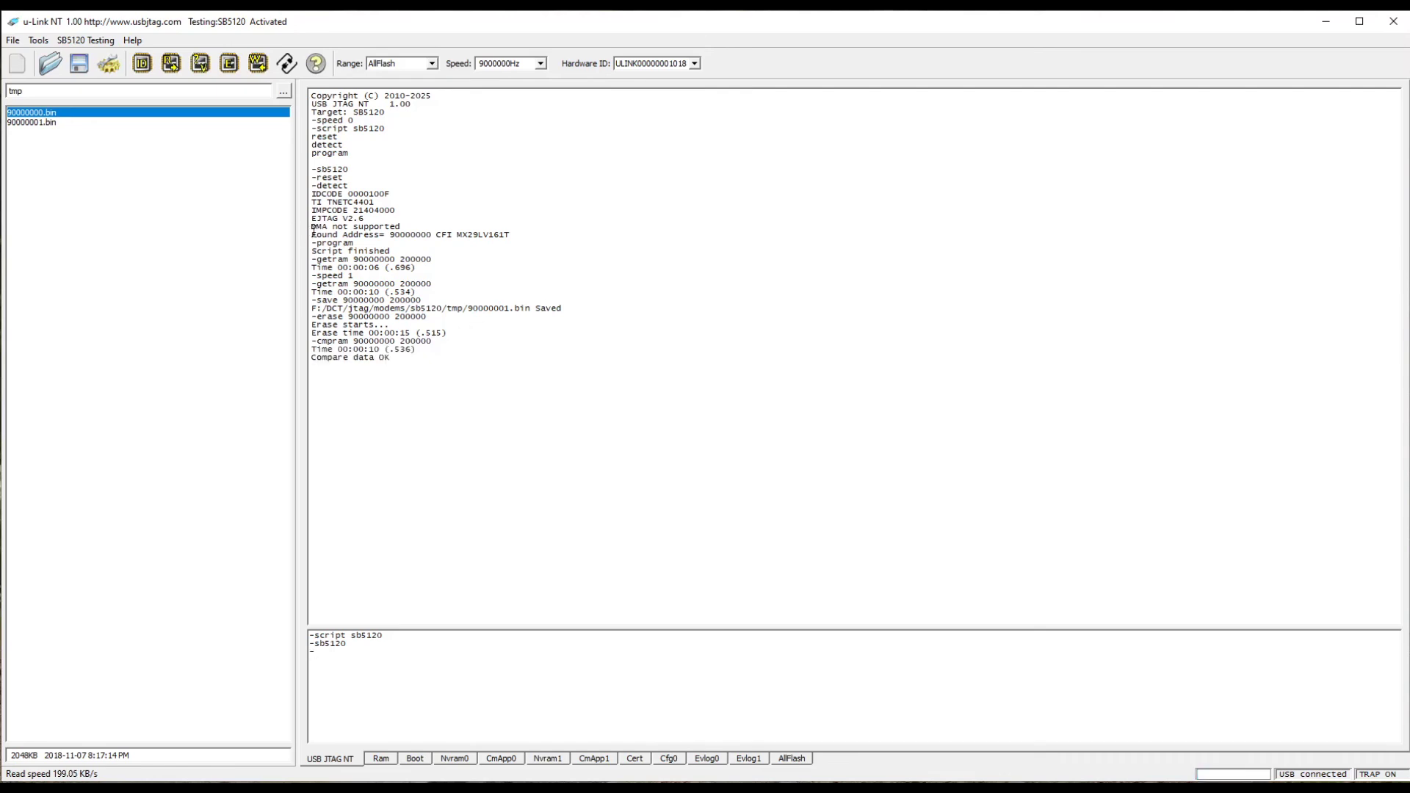
Load the backup file 90000001.bin into the buffer and check its Nvram0, CmApp0 and AllFlash data
click(50, 123)
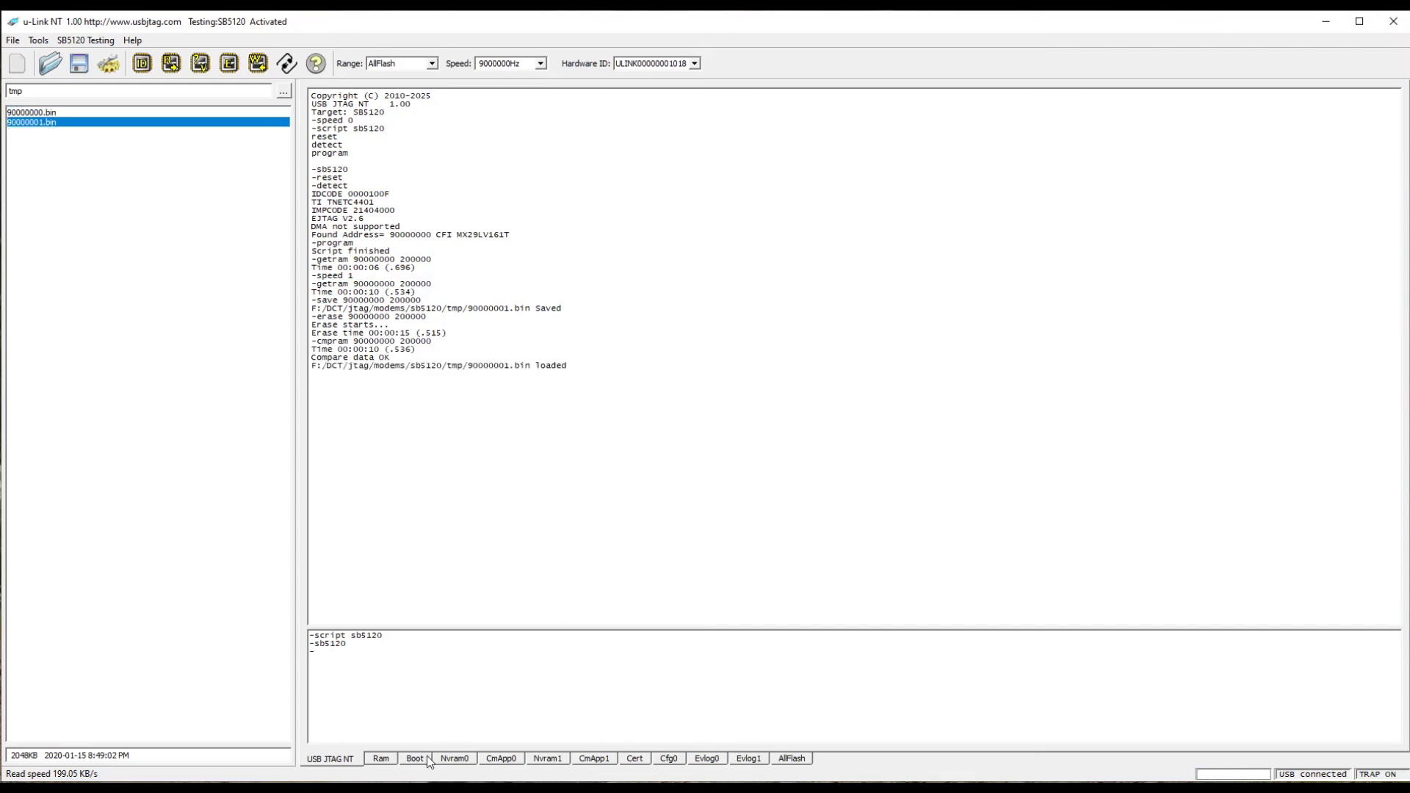
click(453, 759)
click(519, 761)
click(808, 761)
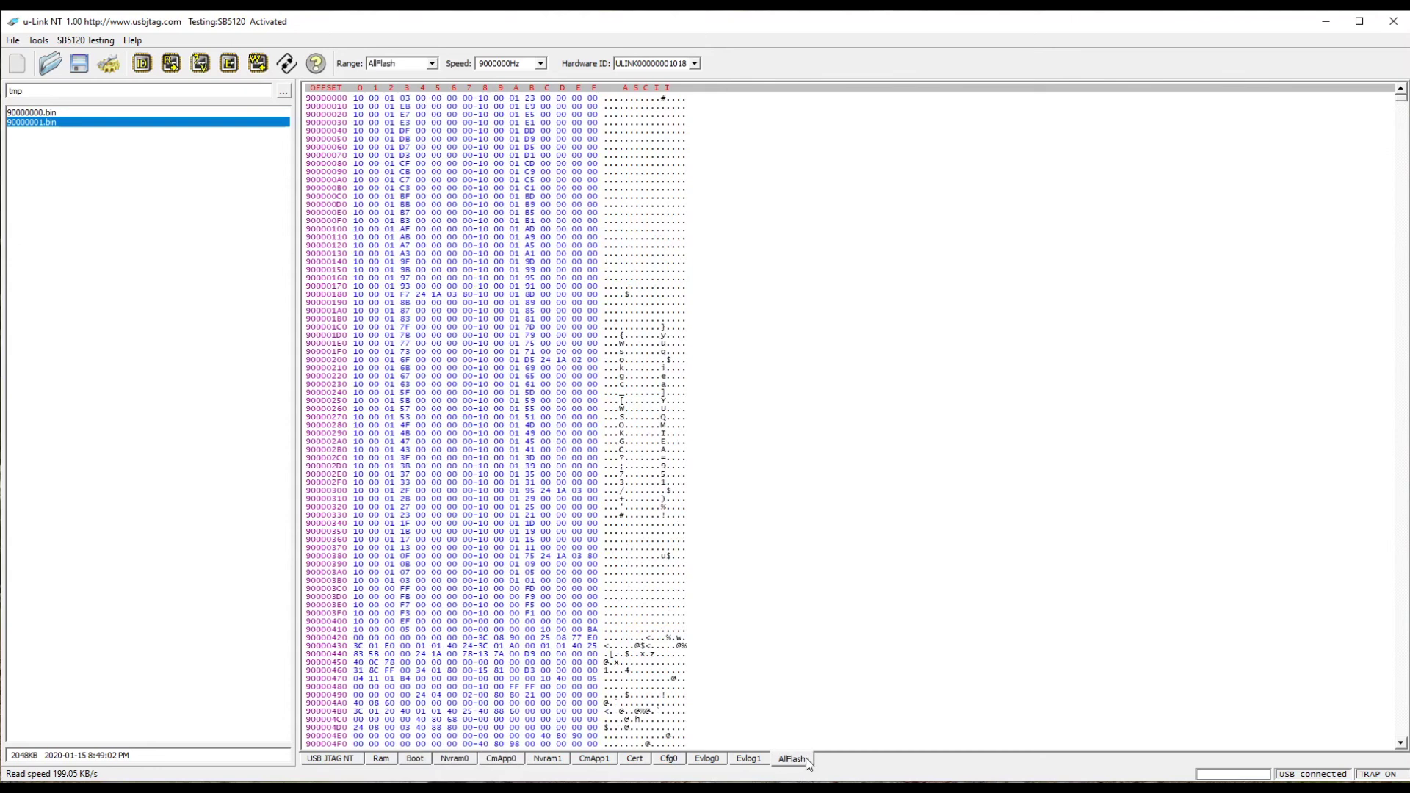
Program the loaded backup into the AllFlash range of the SB5120 chip, confirming the operation
click(351, 761)
click(257, 63)
click(677, 423)
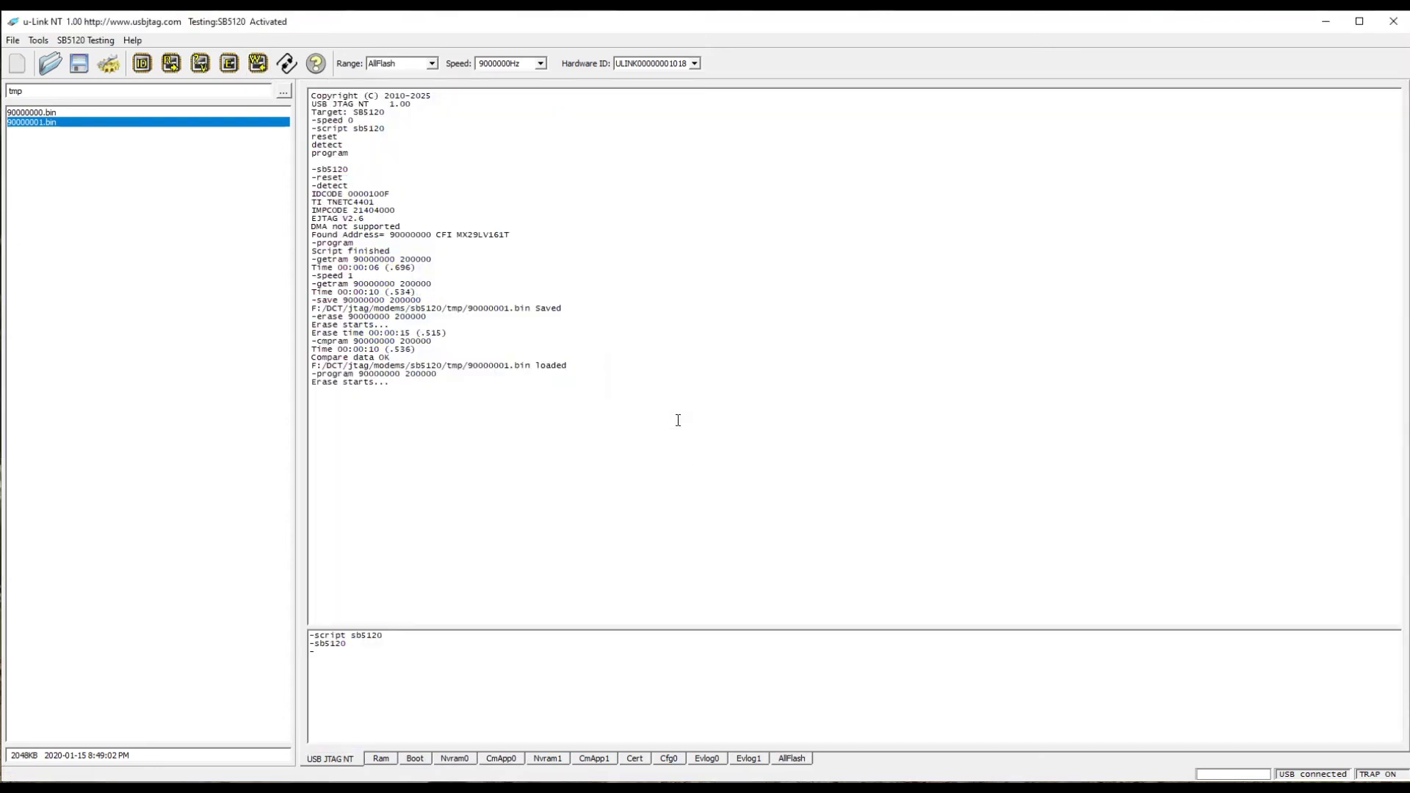